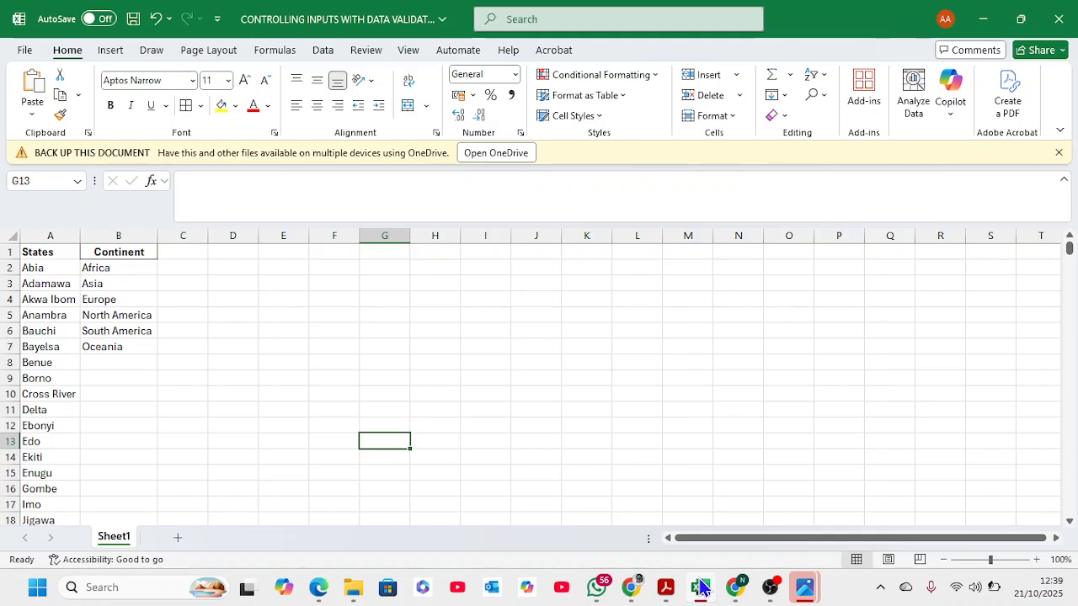
Try entering a string of random letters, digits and symbols in cell E2, and clear the entry.
left_click(292, 275)
type("dfuyyutr567h")
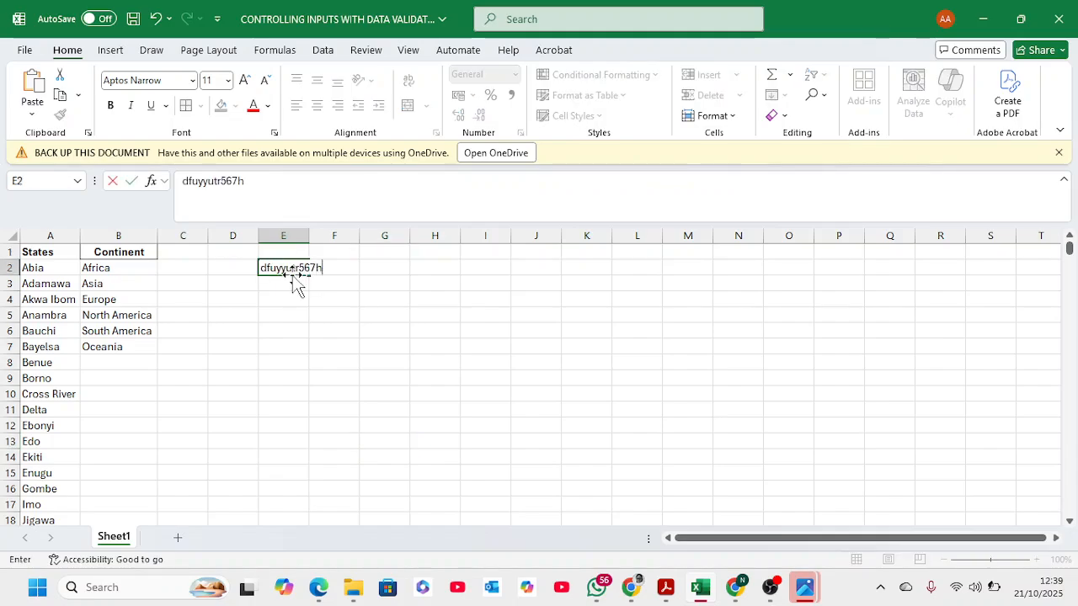
type("8ji0]-,p'[;")
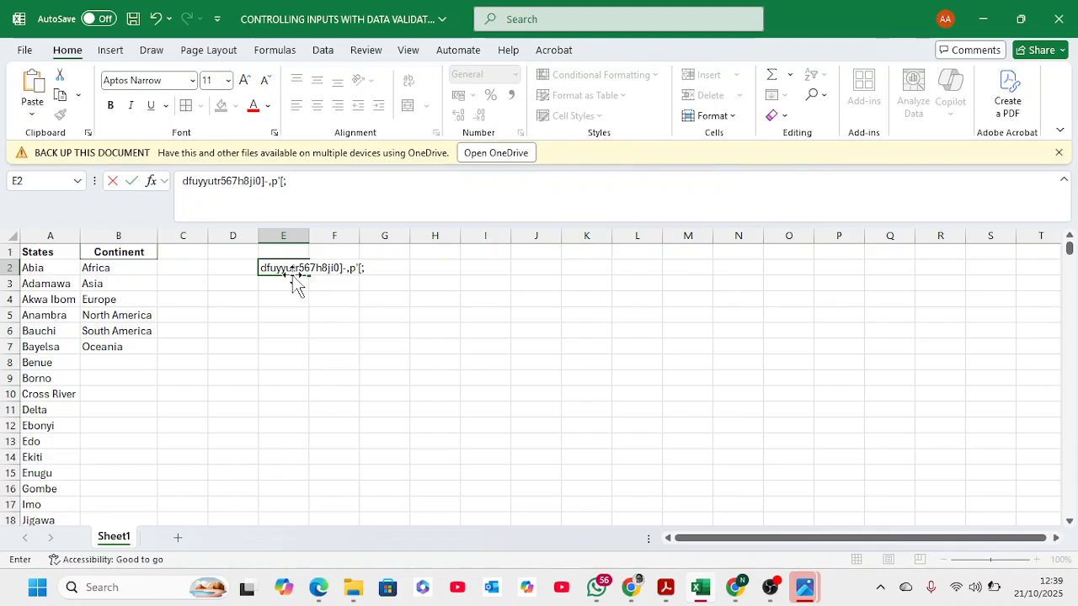
key("BackSpace")
key("BackSpace")
key("BackSpace")
key("BackSpace")
key("BackSpace")
key("BackSpace")
key("BackSpace")
key("BackSpace")
key("BackSpace")
key("BackSpace")
key("BackSpace")
key("BackSpace")
key("BackSpace")
key("BackSpace")
key("BackSpace")
key("BackSpace")
key("BackSpace")
key("BackSpace")
key("BackSpace")
key("BackSpace")
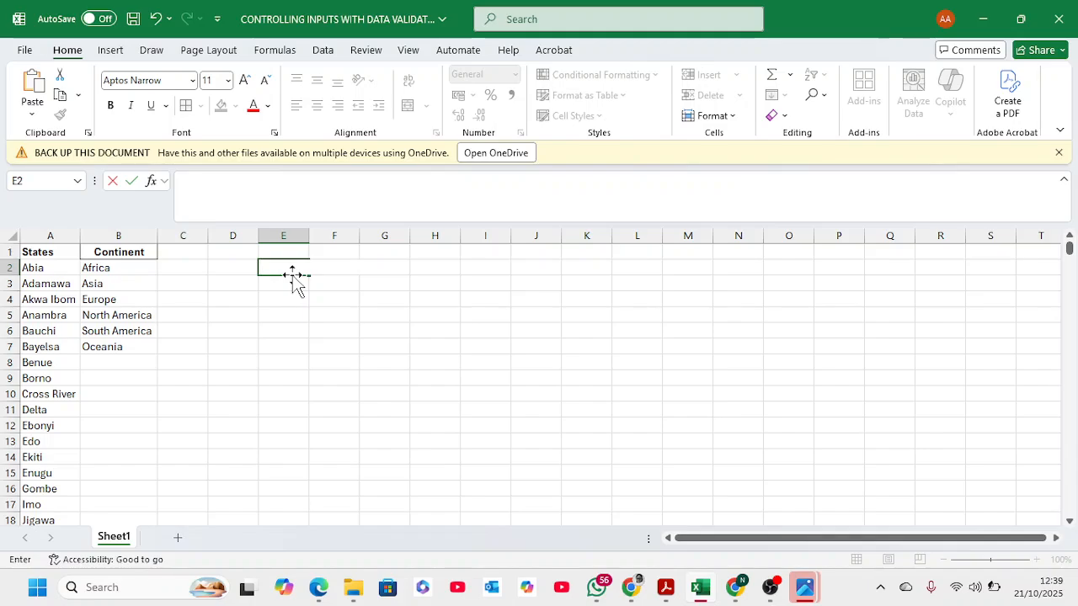
left_click(167, 251)
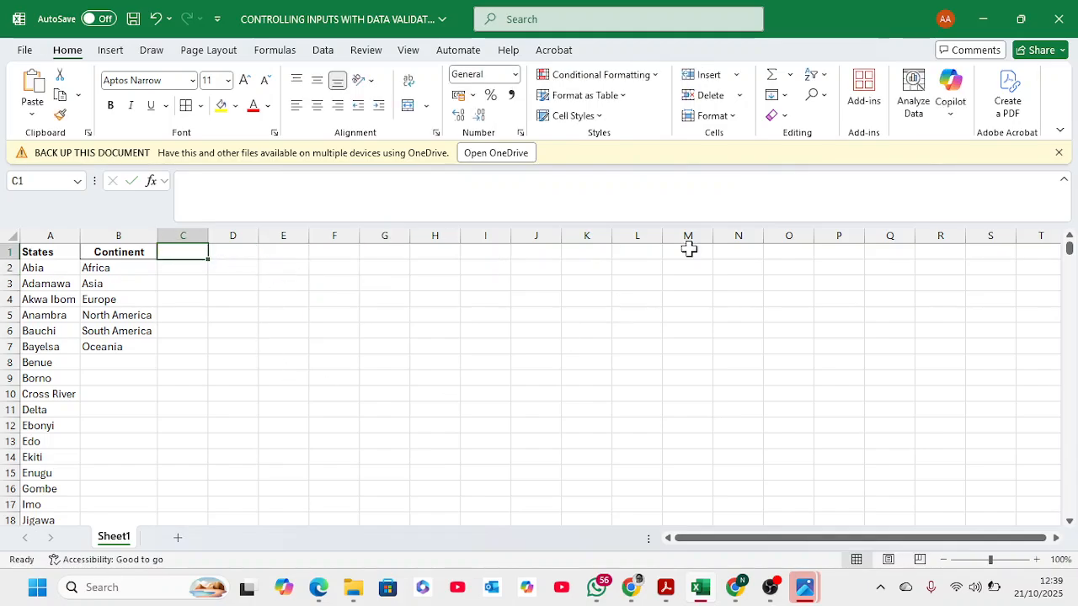
View the Data Validation settings for cell D1 and close them.
left_click(242, 257)
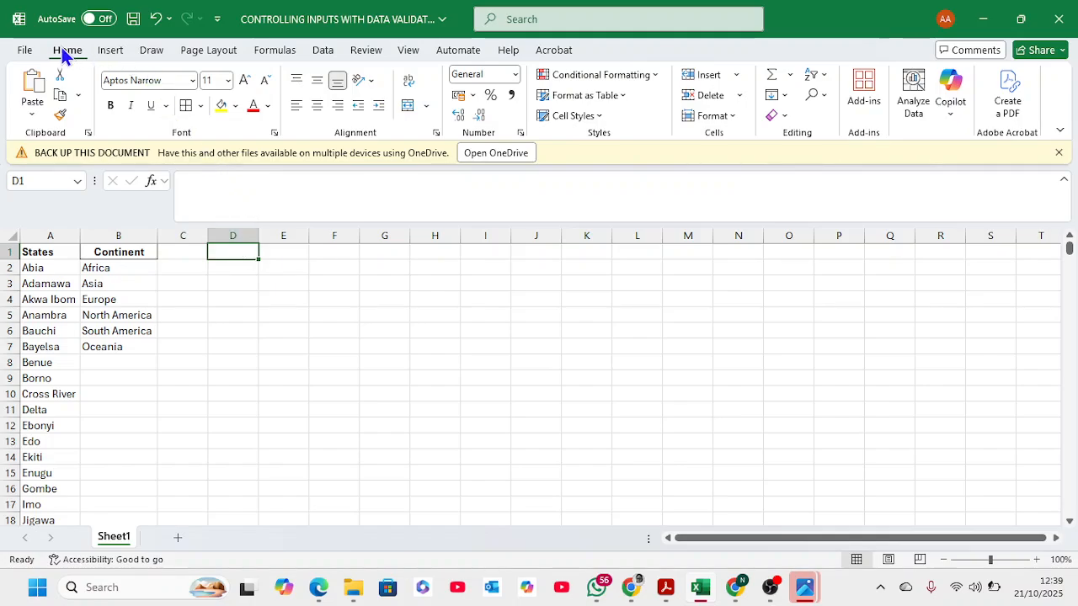
left_click(323, 53)
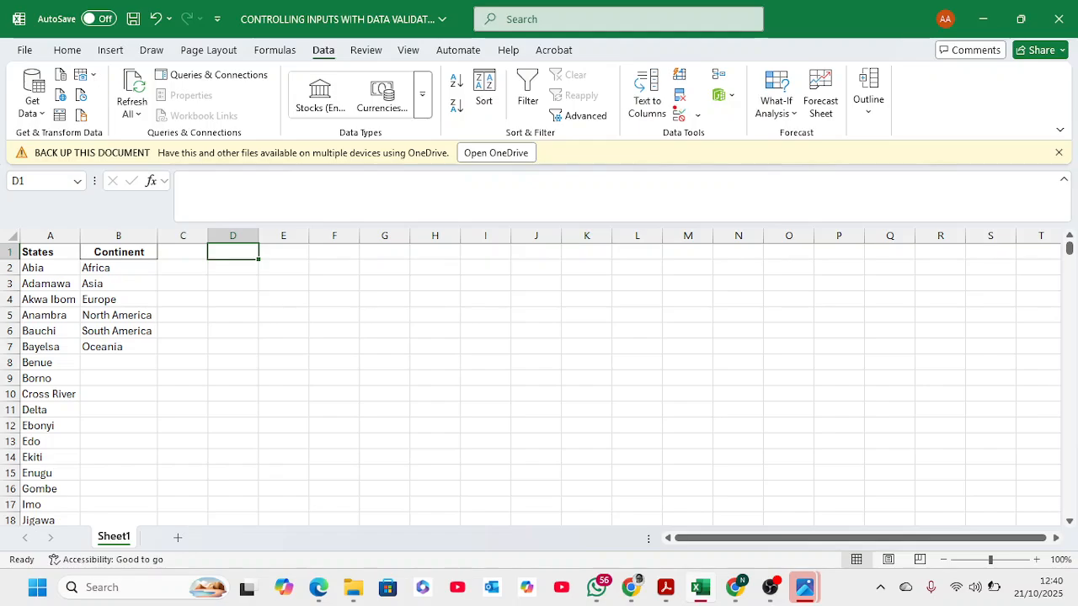
mouse_move(676, 106)
left_mouse_down()
mouse_move(669, 126)
mouse_move(714, 122)
mouse_move(703, 108)
mouse_move(677, 107)
left_mouse_up()
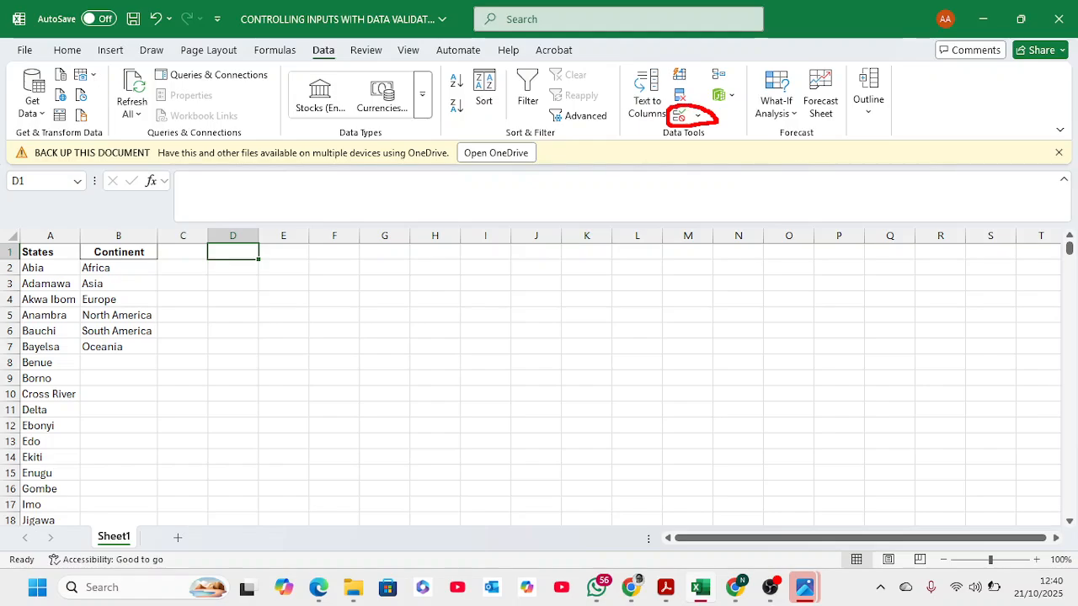
key("Escape")
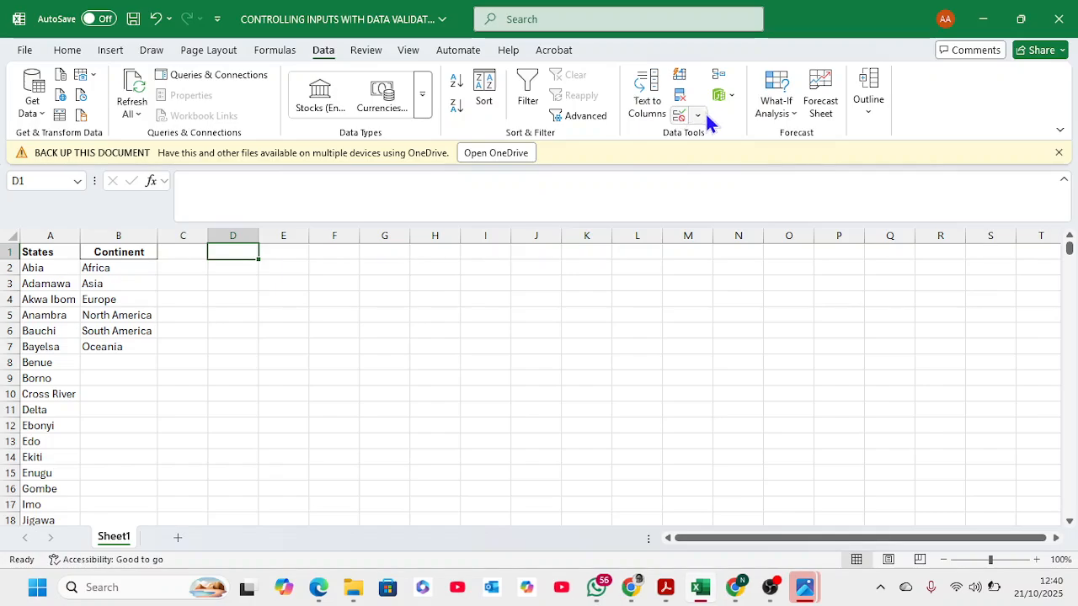
left_click(683, 119)
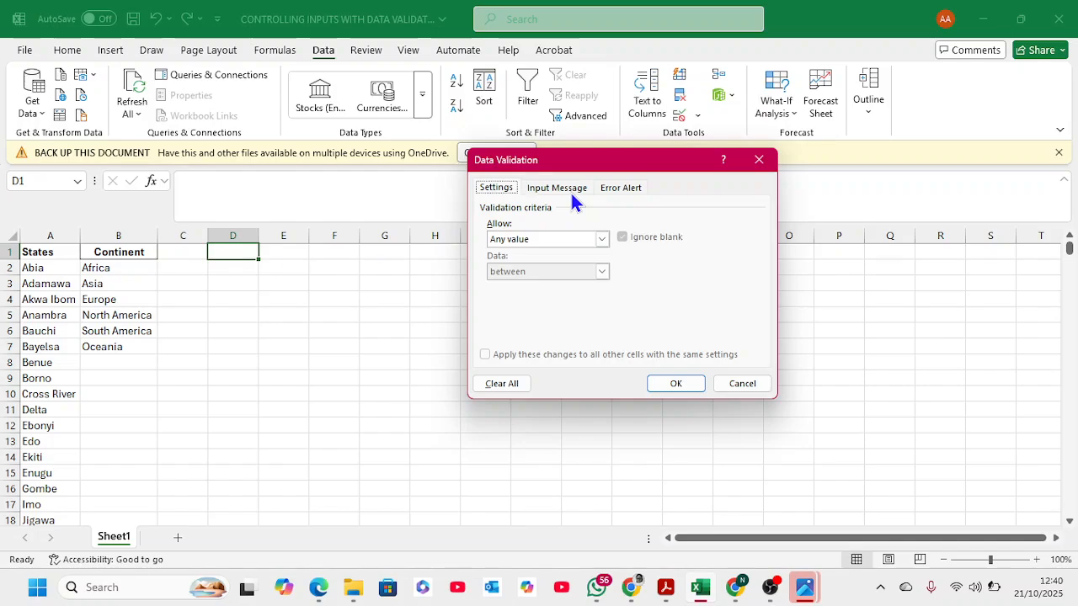
left_click(760, 160)
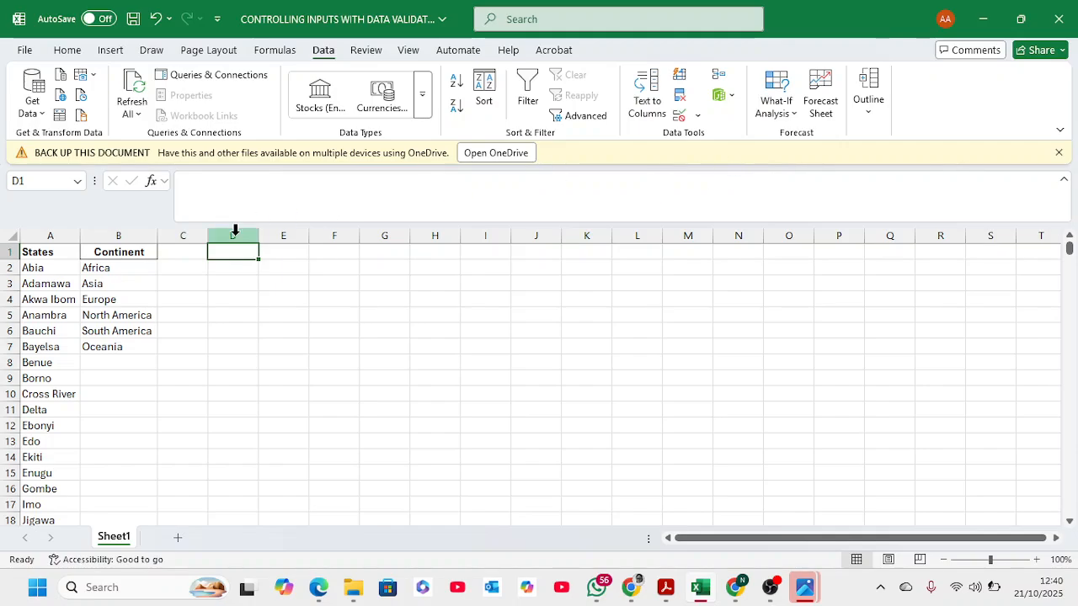
Open the Data Validation settings for the range C2:C10.
left_click(187, 267)
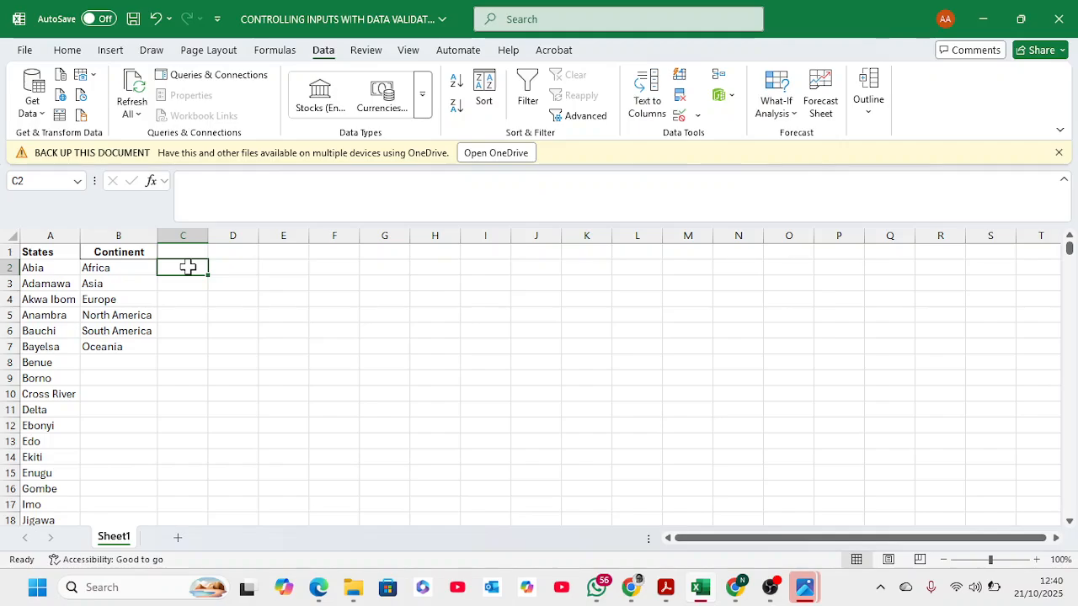
left_click_drag(188, 267, 172, 386)
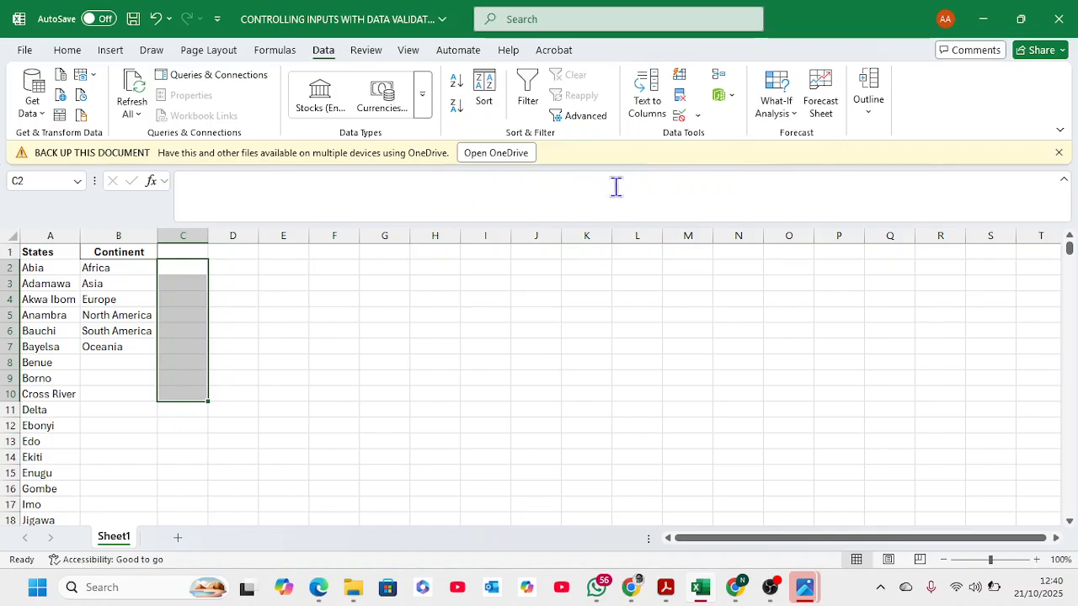
left_click(678, 117)
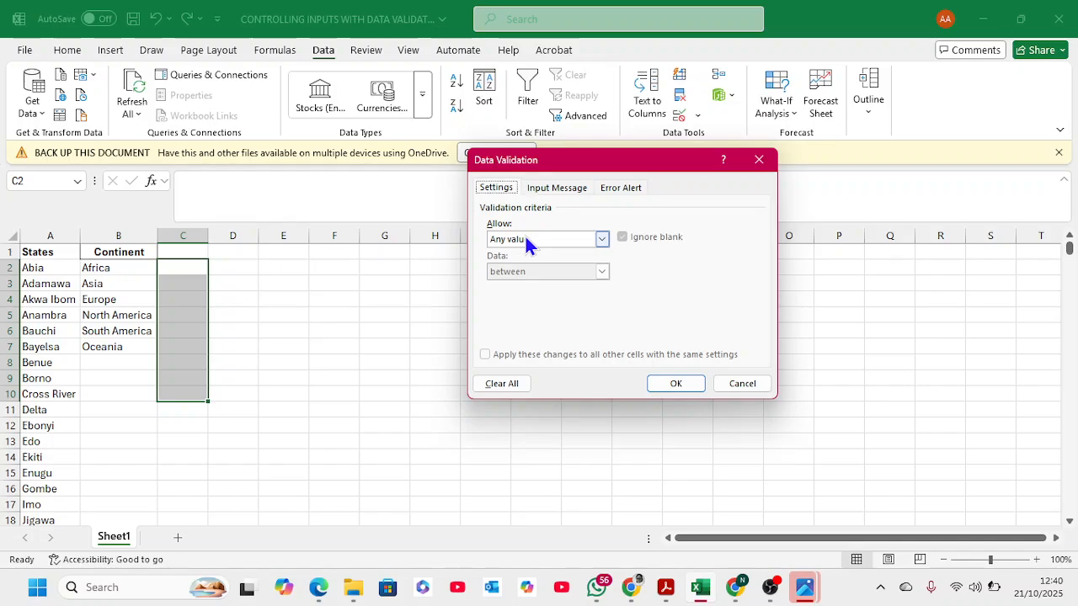
Examine the criteria types that Data Validation can allow, such as whole number, decimal, list, date, time, text length and custom.
left_click(602, 240)
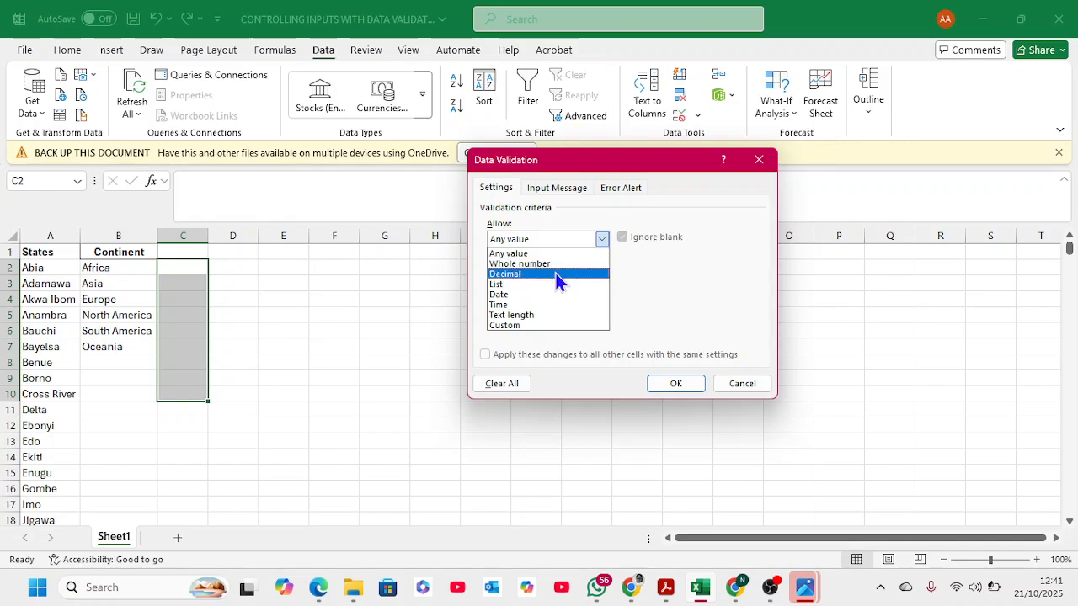
key("Down")
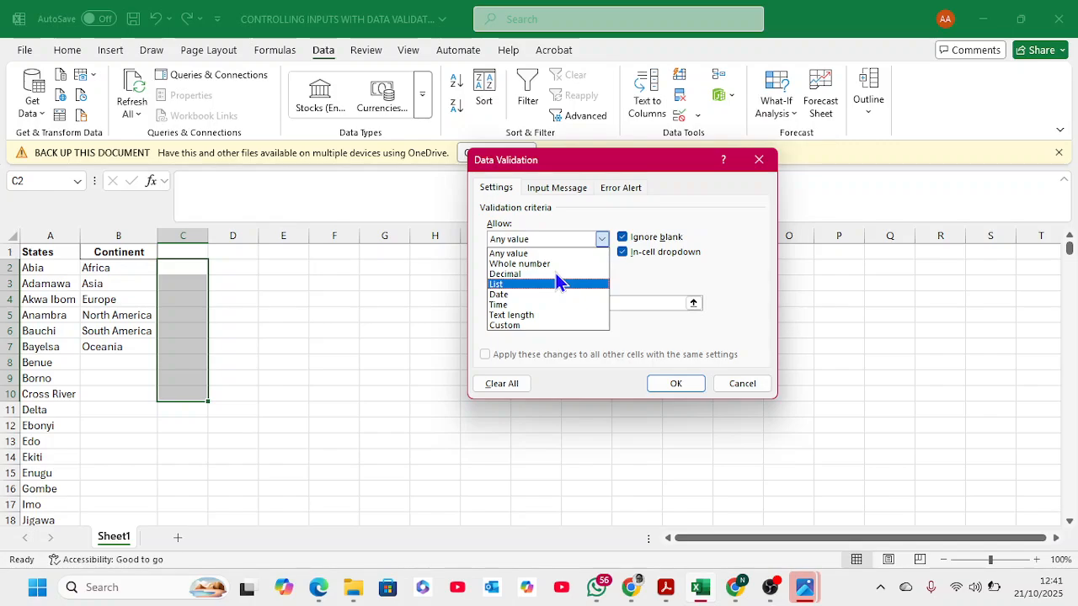
key("Down")
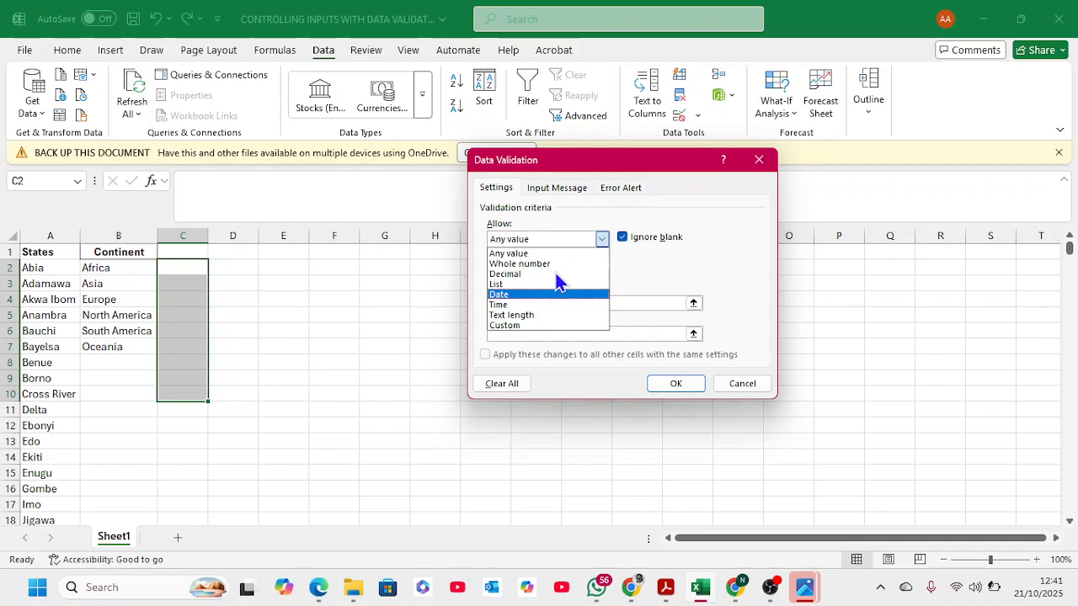
key("Down")
key("Down")
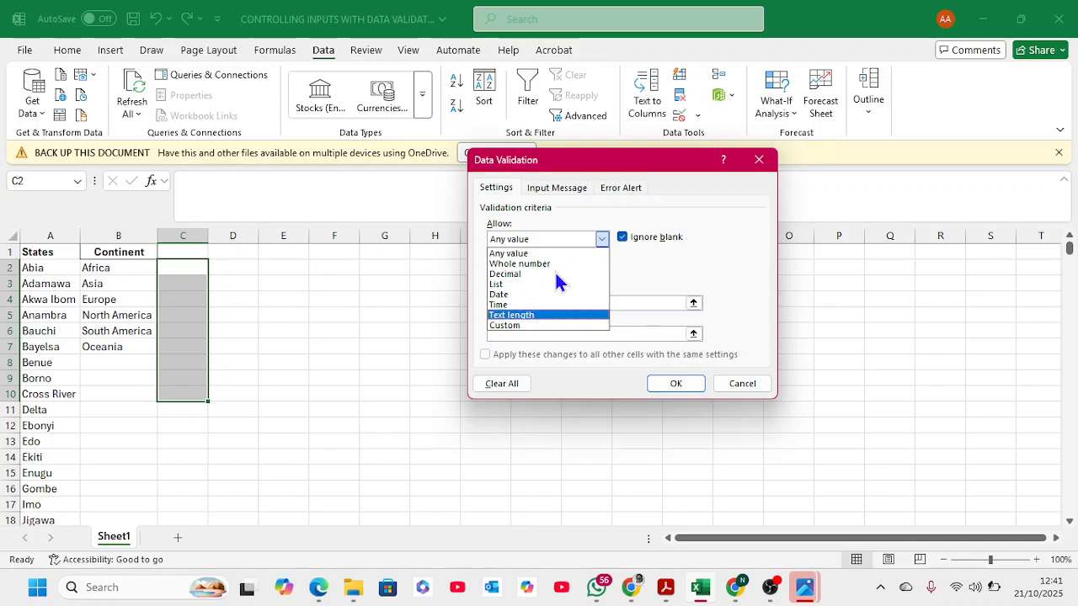
key("Down")
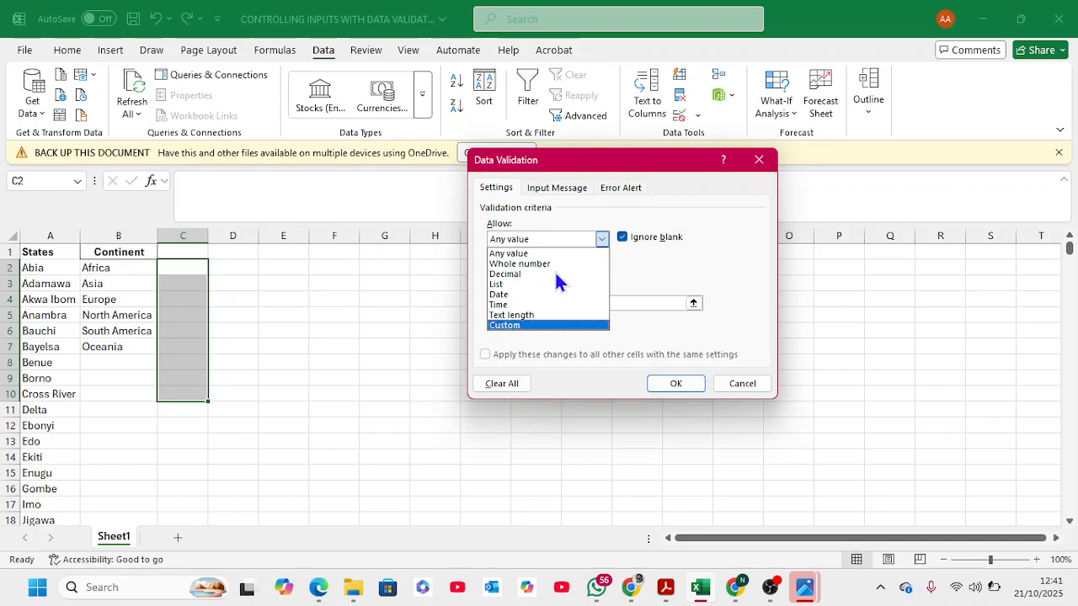
key("Up")
key("Up")
key("Up")
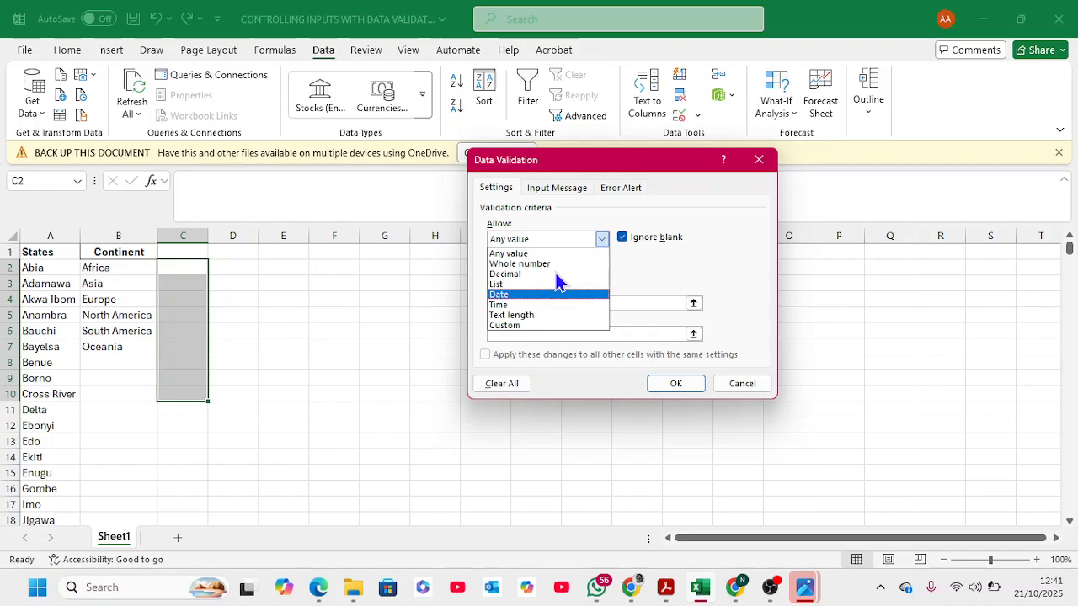
key("Up")
key("Up")
key("Up")
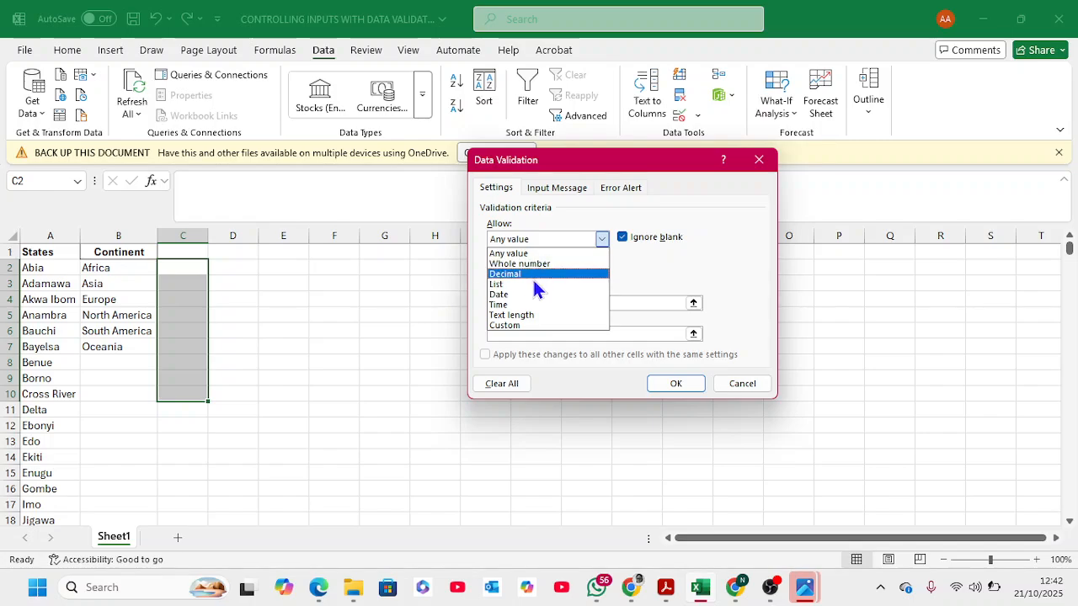
Restrict the selected cells to a list whose source is the state names in =$A$2:$A$37.
left_click(506, 285)
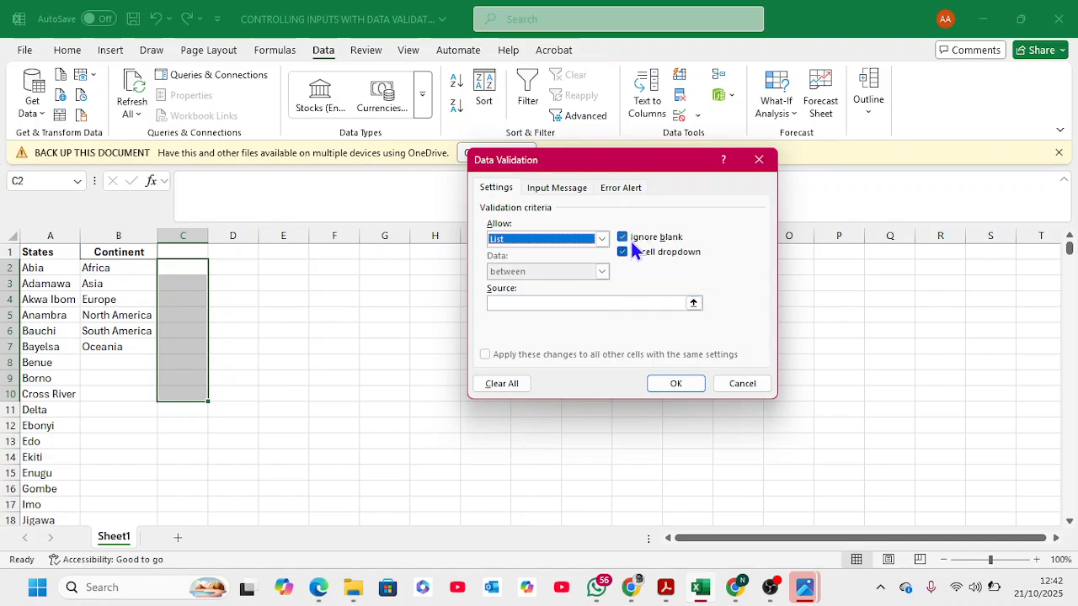
left_click(693, 303)
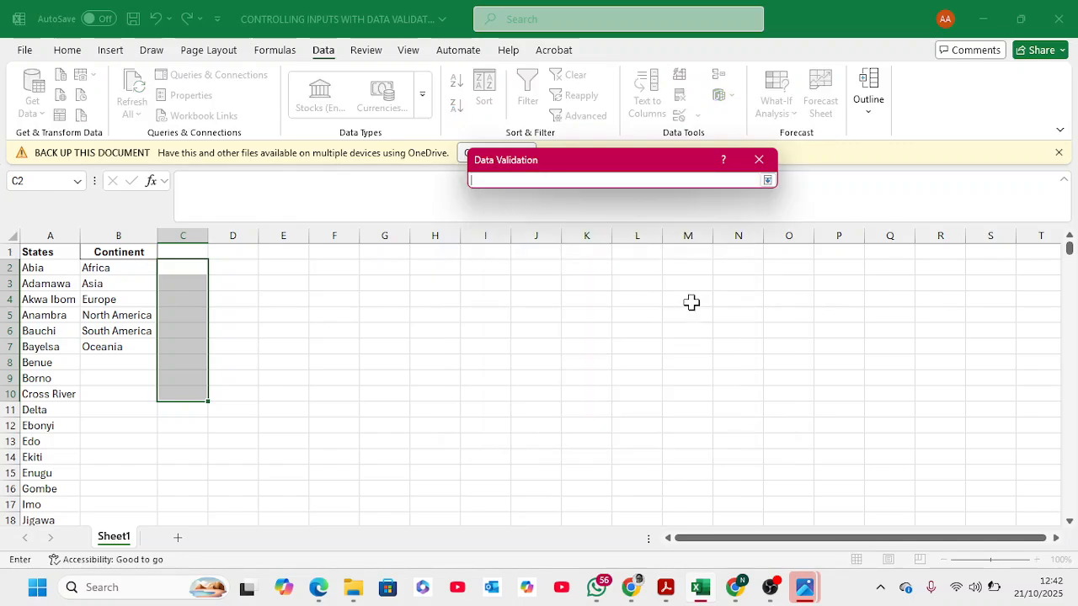
left_click(34, 270)
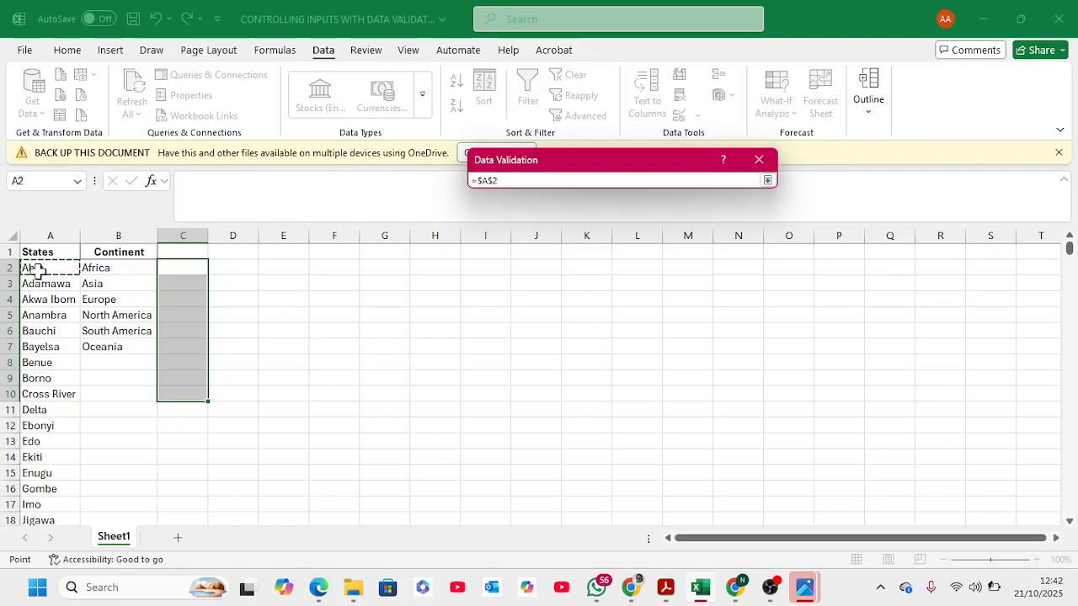
key("ctrl+shift+Down")
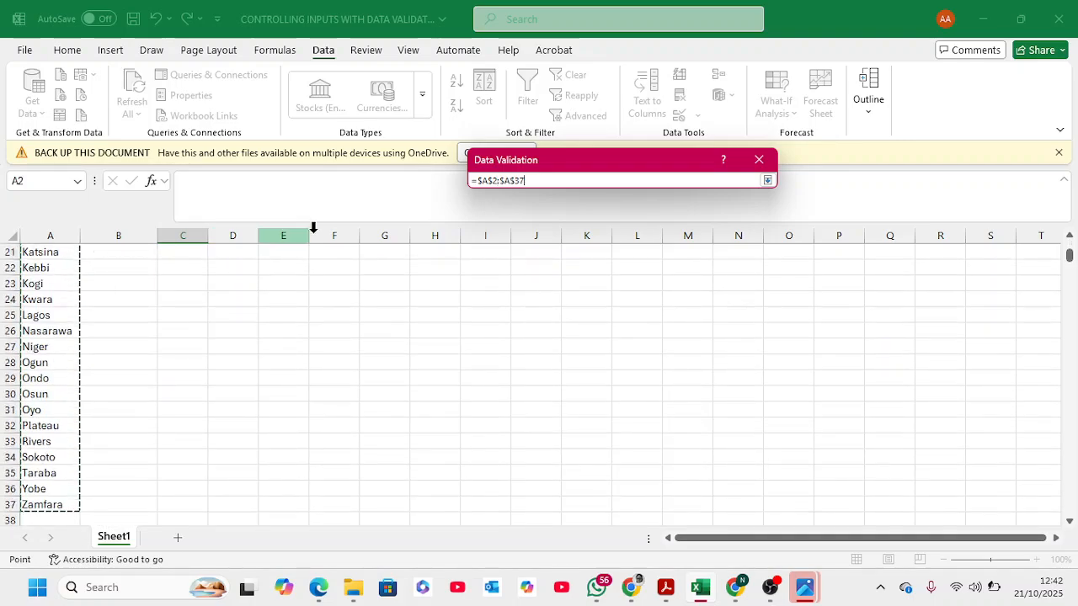
key("Return")
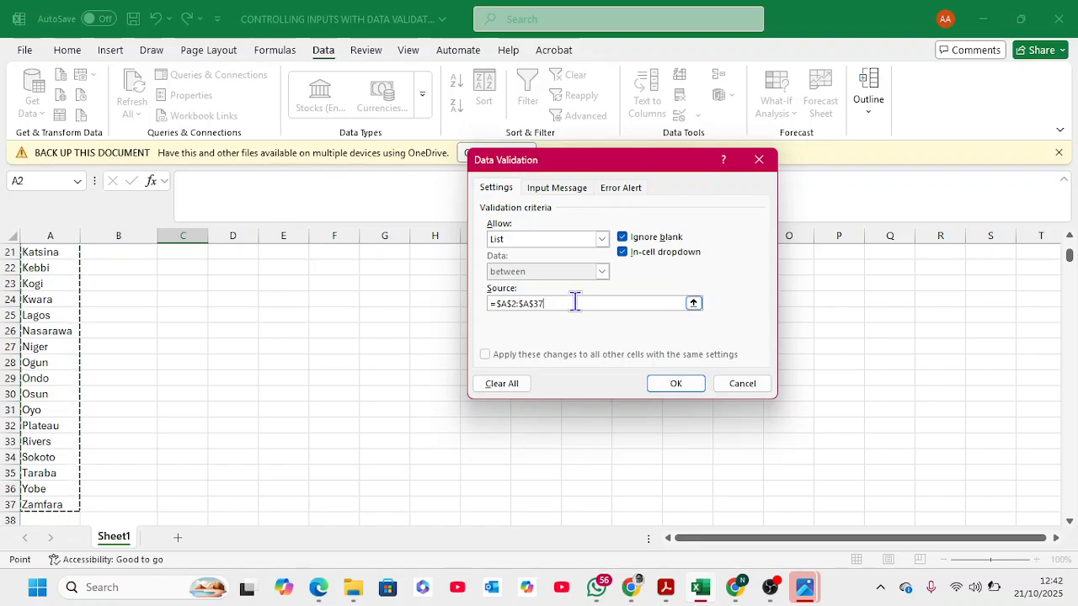
left_click(666, 386)
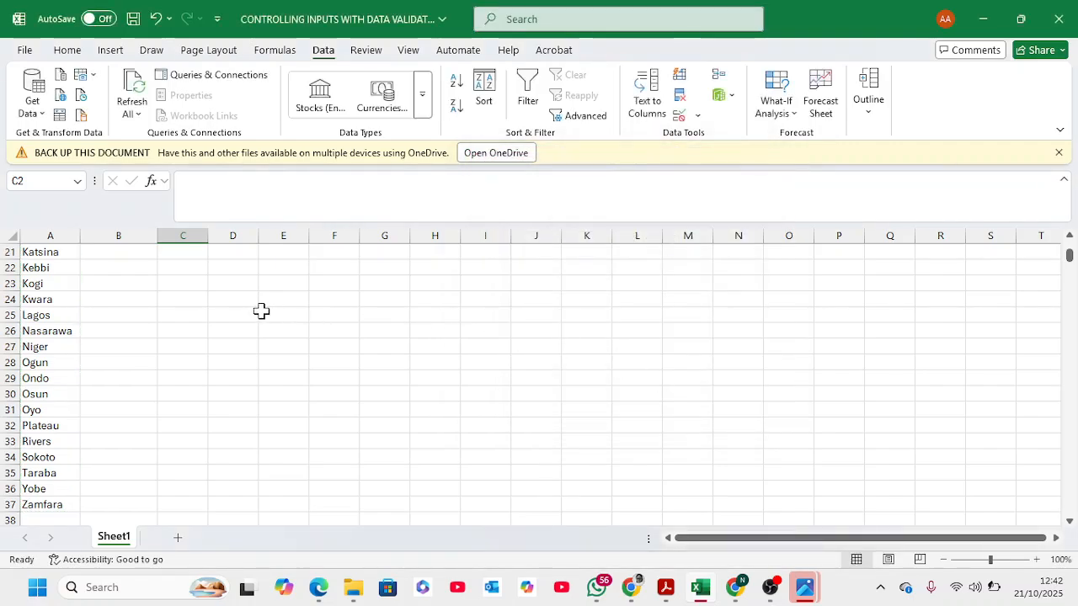
Enter the header States in cell C1 above the validated cells.
scroll(261, 311, "up", 7)
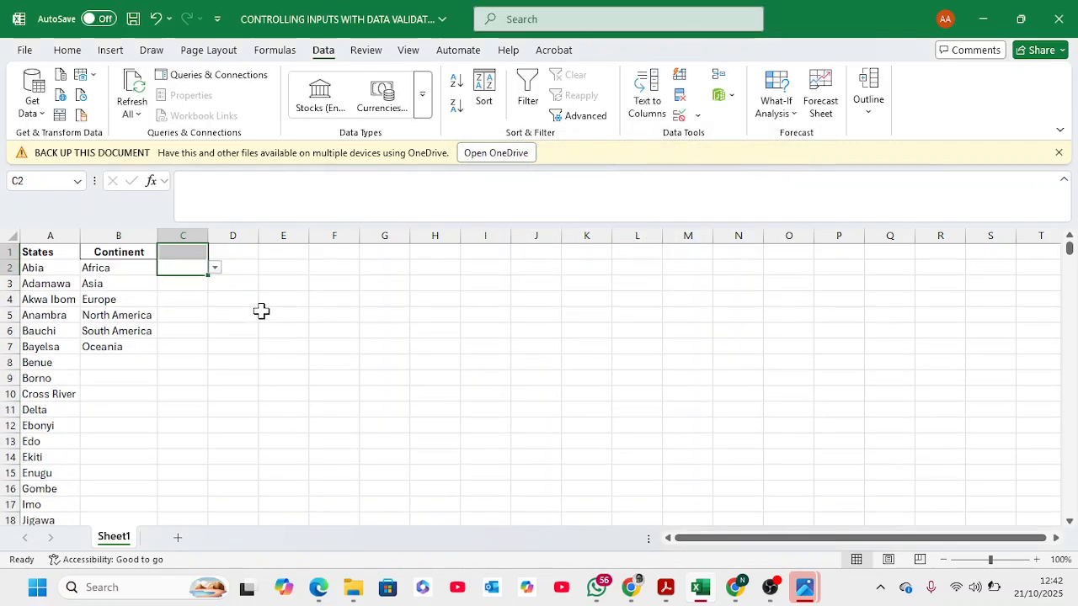
left_click(182, 252)
type("S")
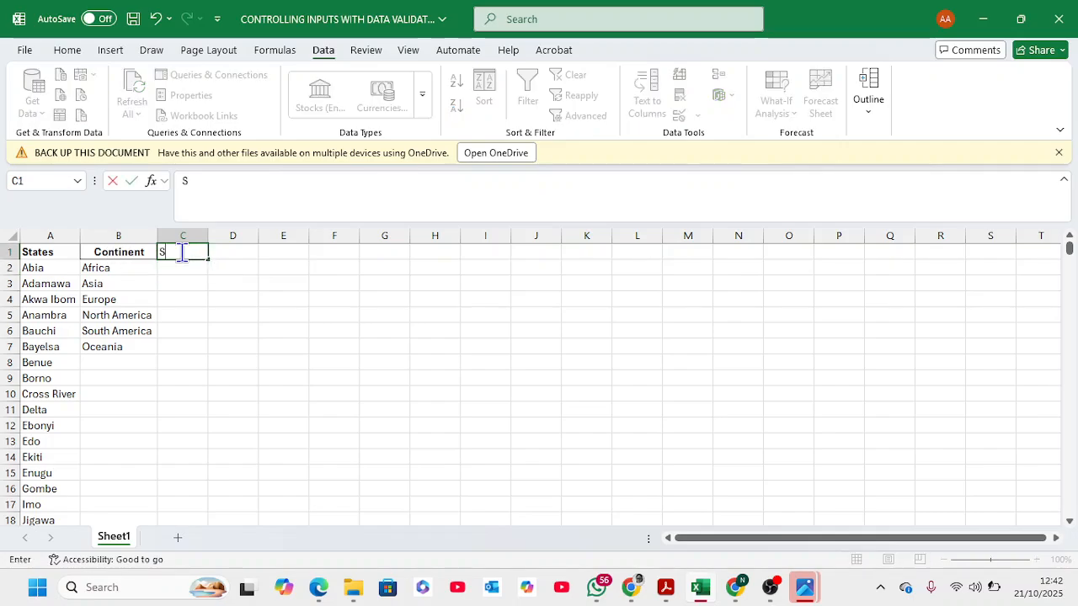
type("tates")
key("Return")
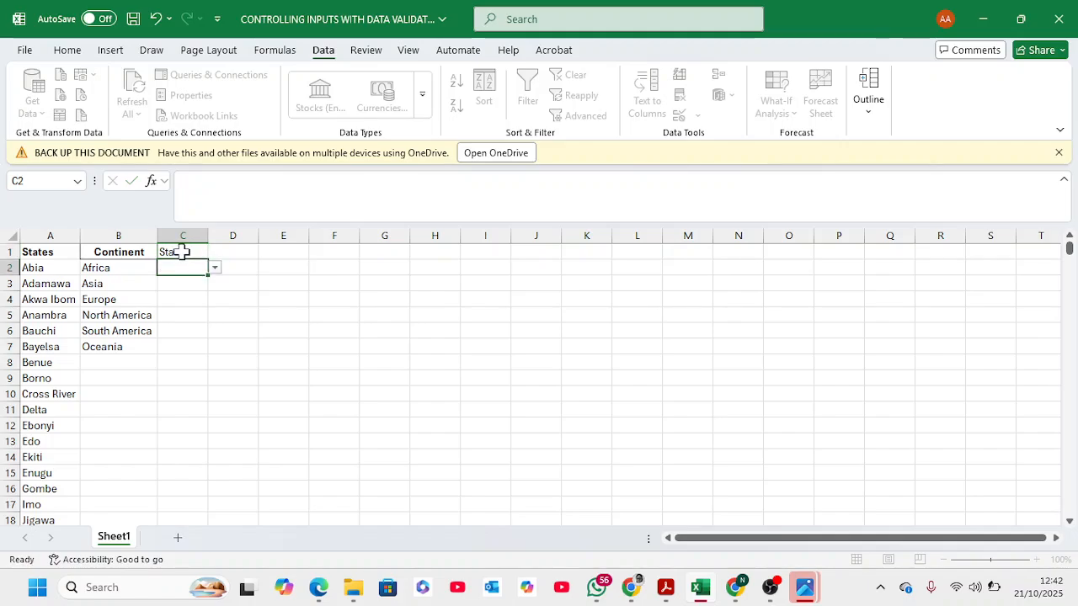
Apply borders to all cells in the range C1:D10.
left_click(188, 298)
left_click(188, 330)
left_click_drag(189, 356, 182, 247)
left_click(189, 249)
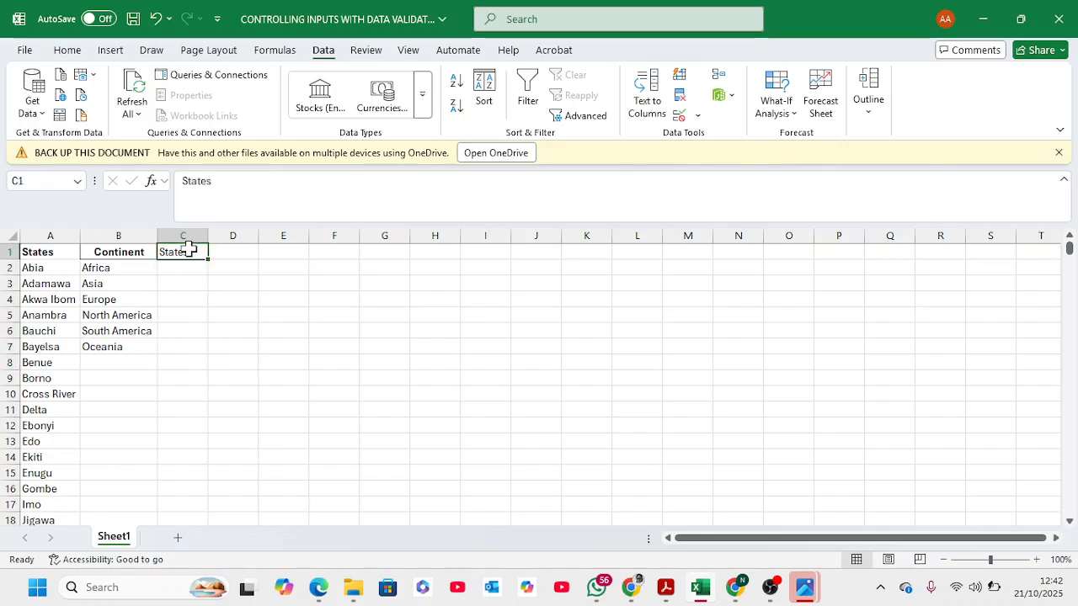
left_click(222, 284)
left_click_drag(186, 251, 216, 391)
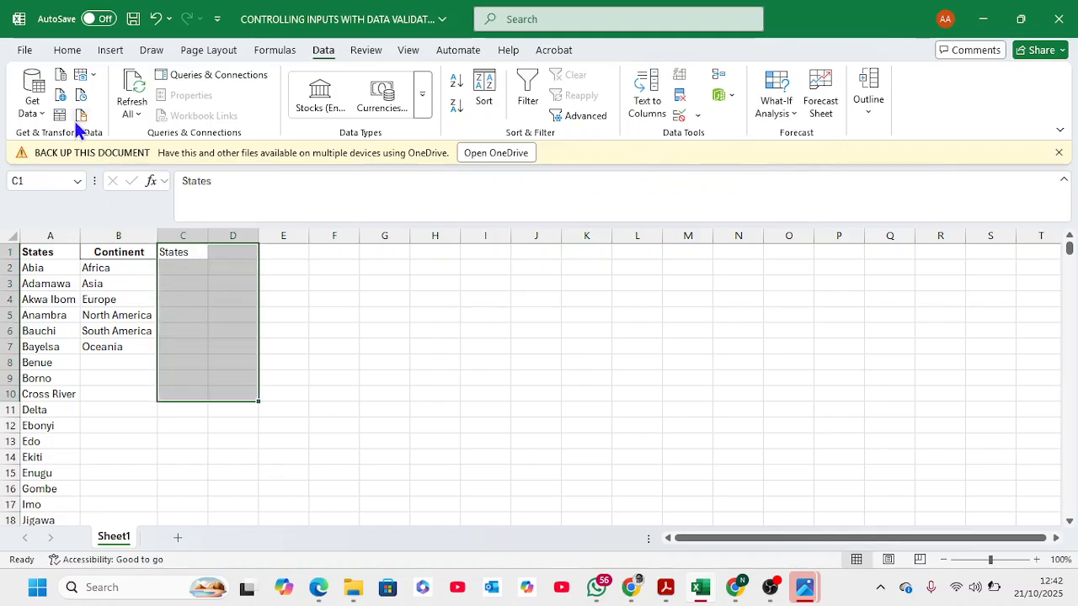
left_click(67, 50)
left_click(190, 110)
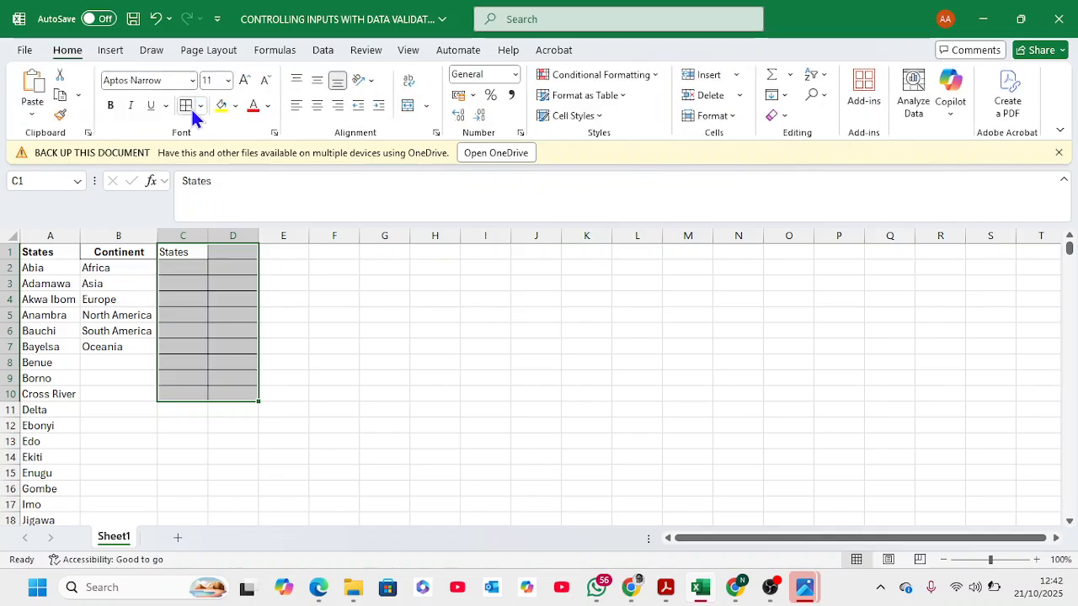
Choose Benue from the in-cell dropdown list in C2 and move on to cell C3.
left_click(187, 266)
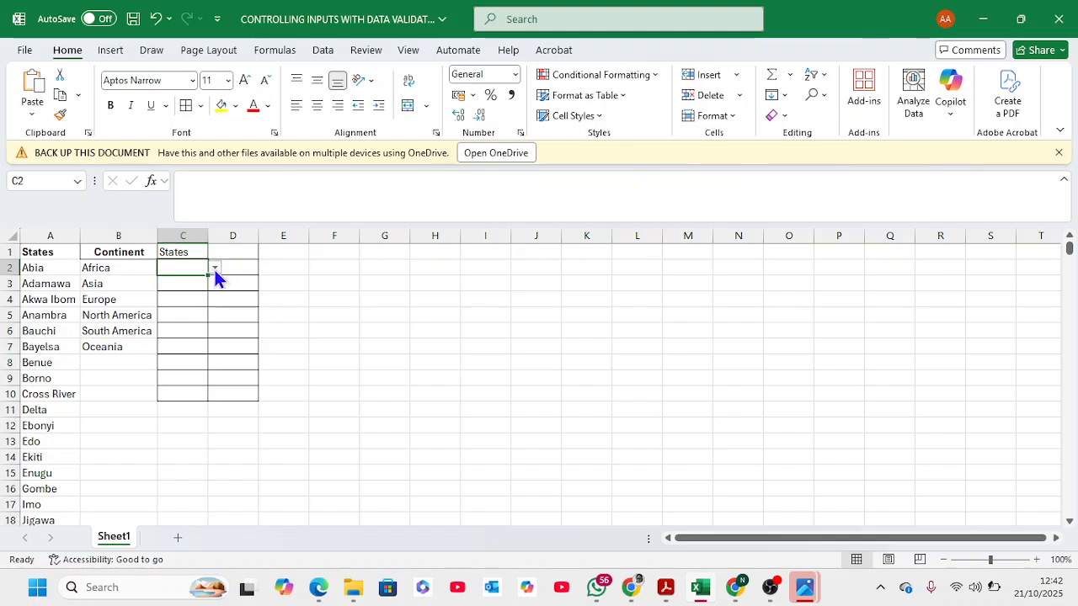
left_click(215, 268)
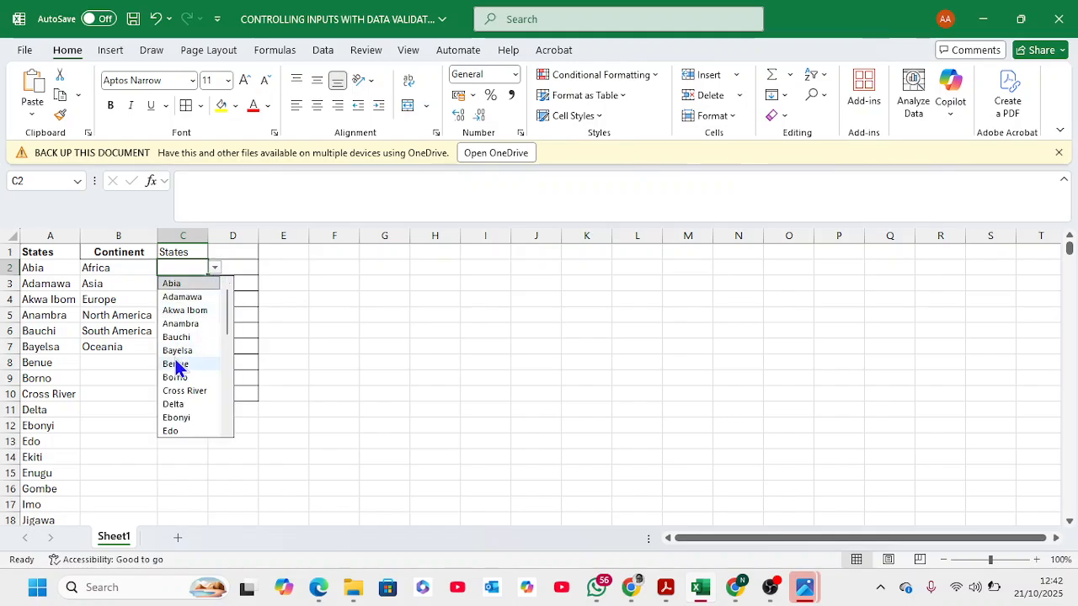
left_click(206, 365)
left_click(187, 289)
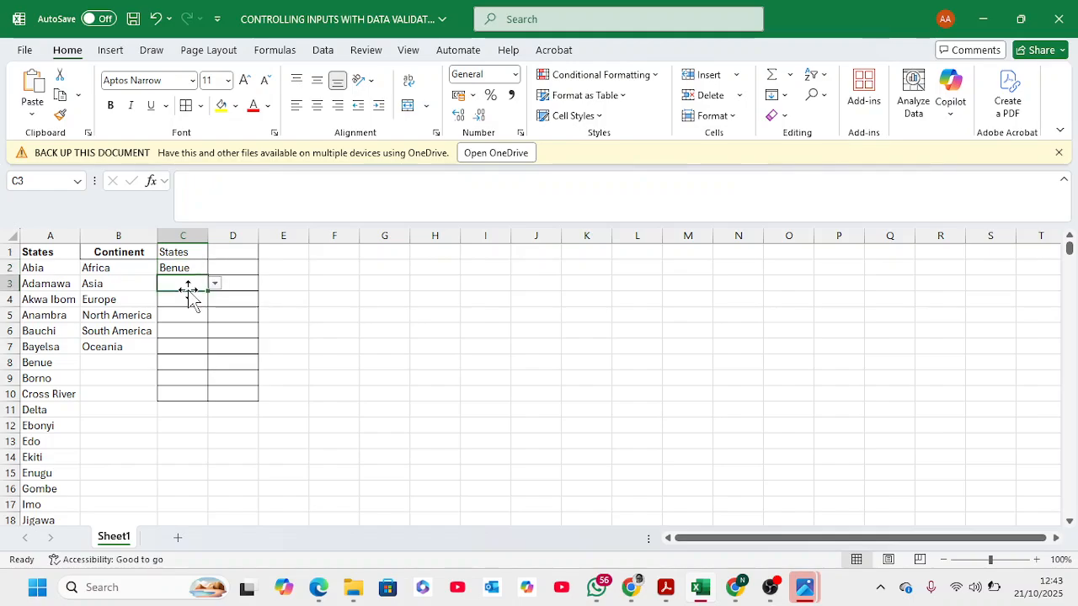
Choose Anambra from the in-cell dropdown list in C3.
left_click(215, 284)
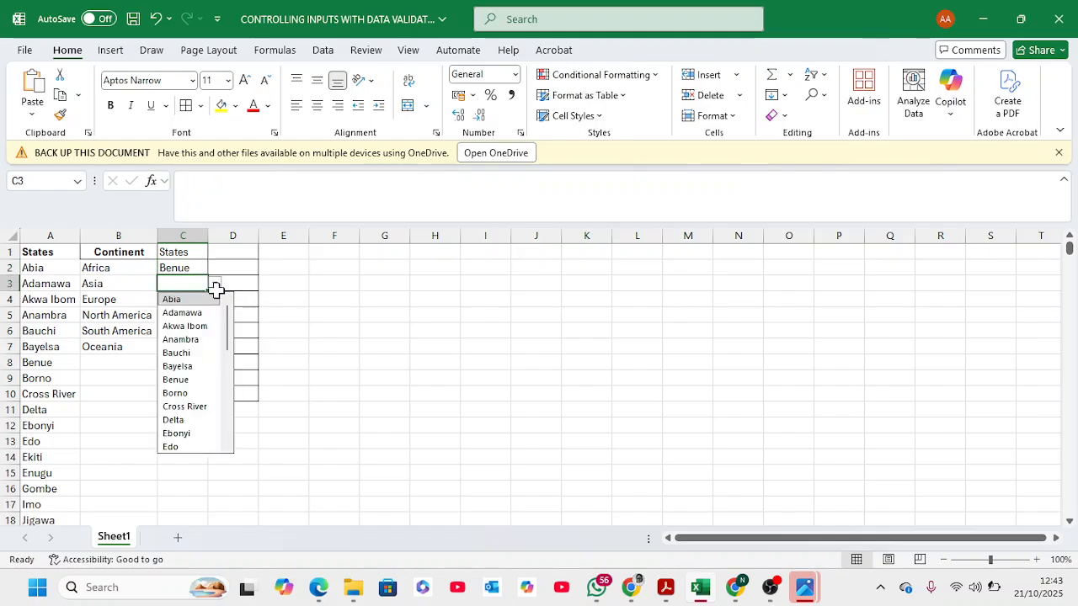
left_click(192, 340)
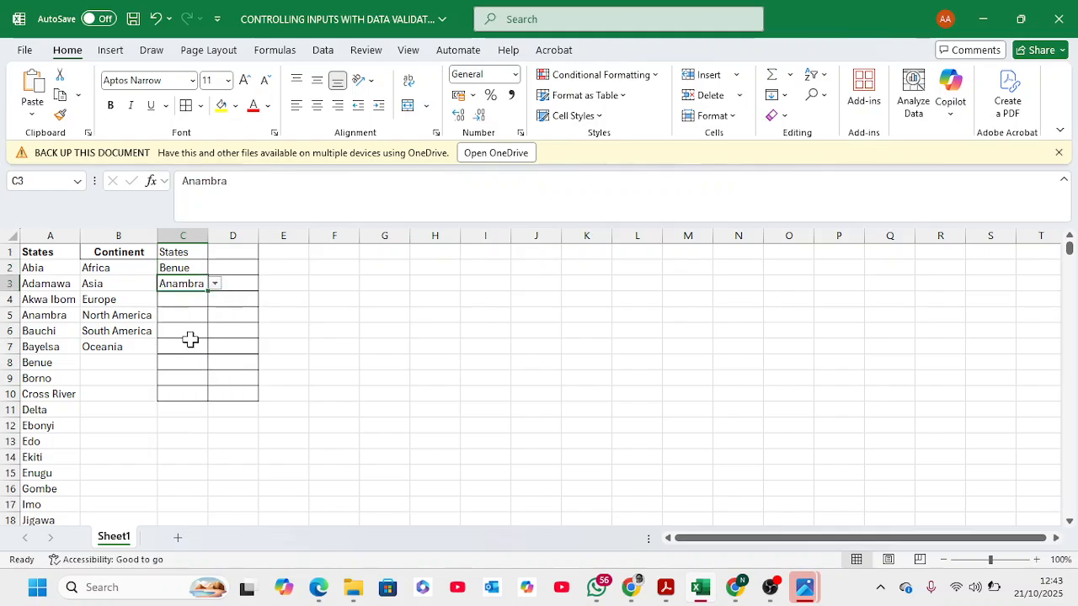
Enter the header Continent in cell D1, next to the States header.
left_click(221, 253)
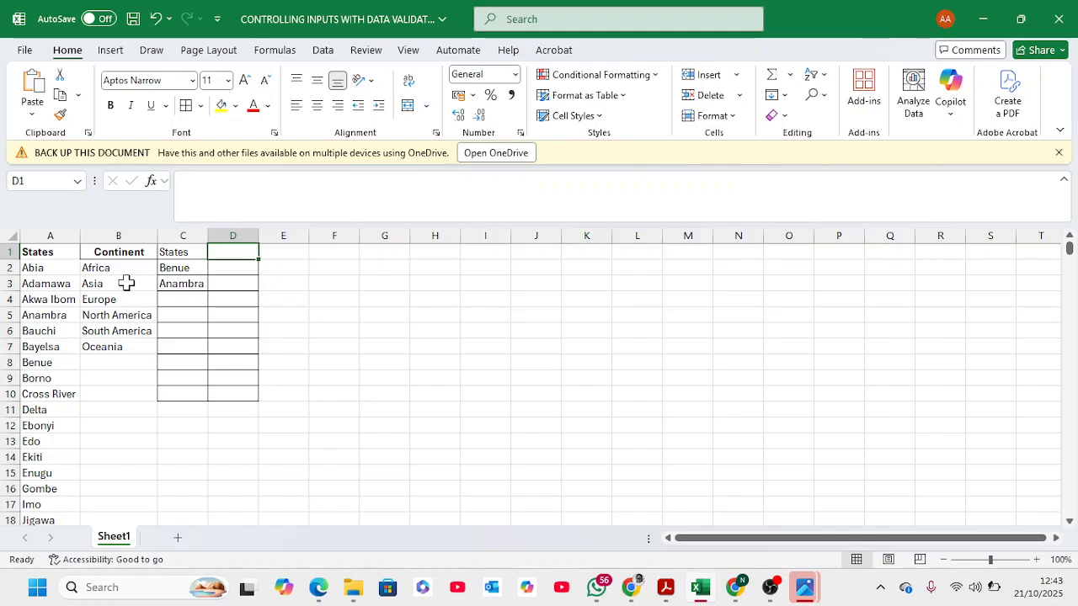
type("C")
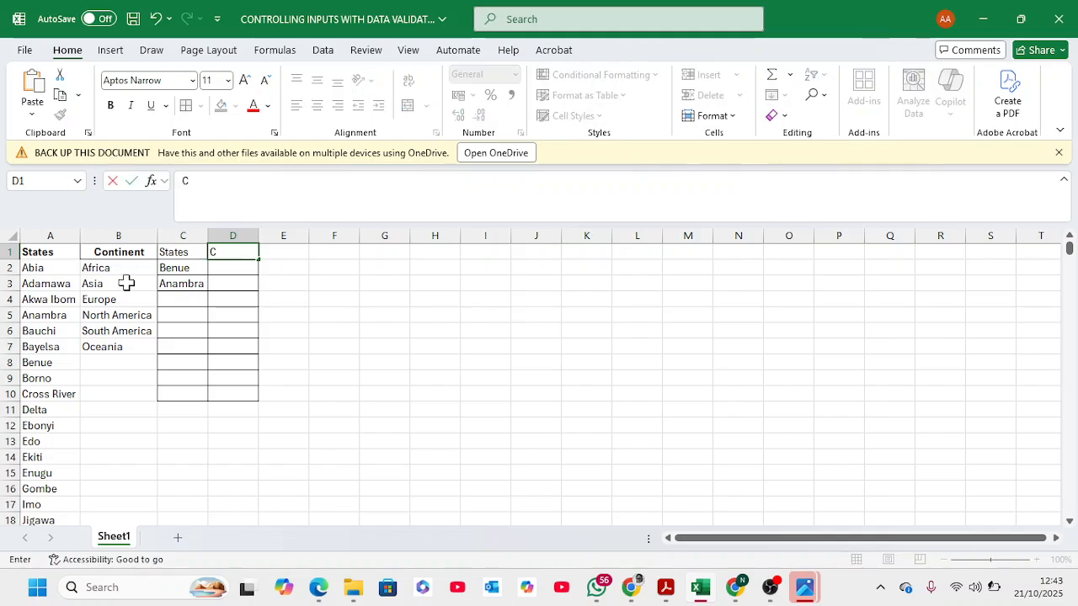
type("ontinent")
key("Return")
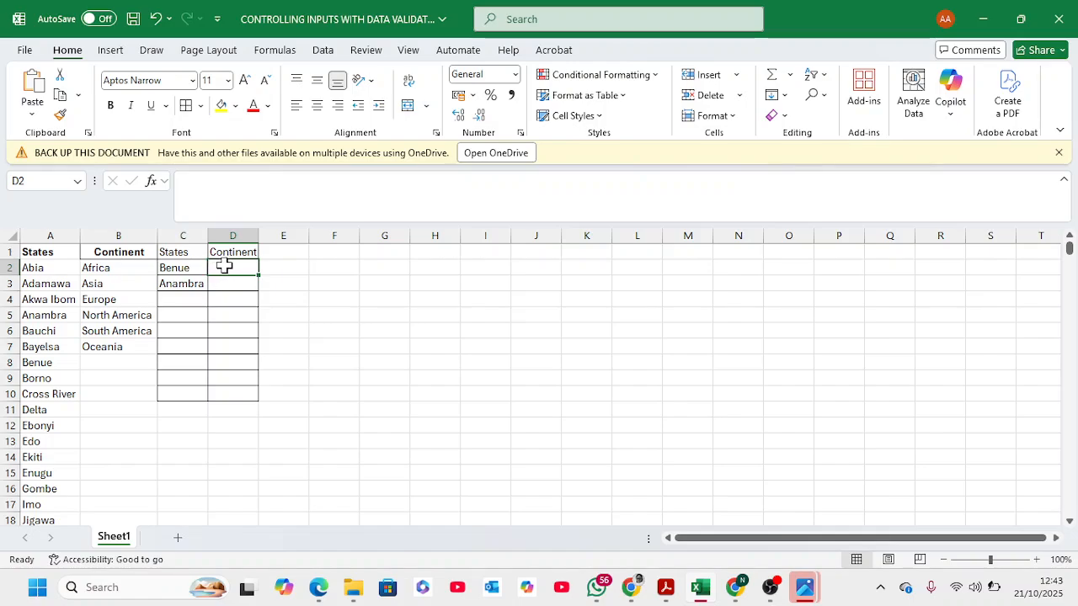
Set data validation on D2:D10 to allow a list whose source is the continent names in =$B$2:$B$7.
left_click_drag(225, 266, 230, 392)
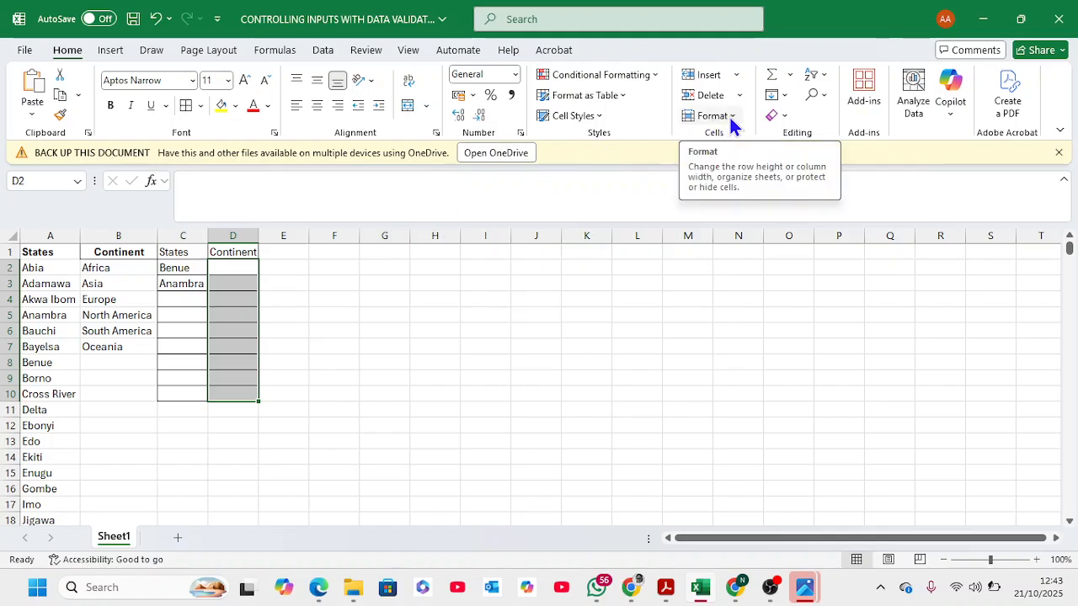
left_click(327, 45)
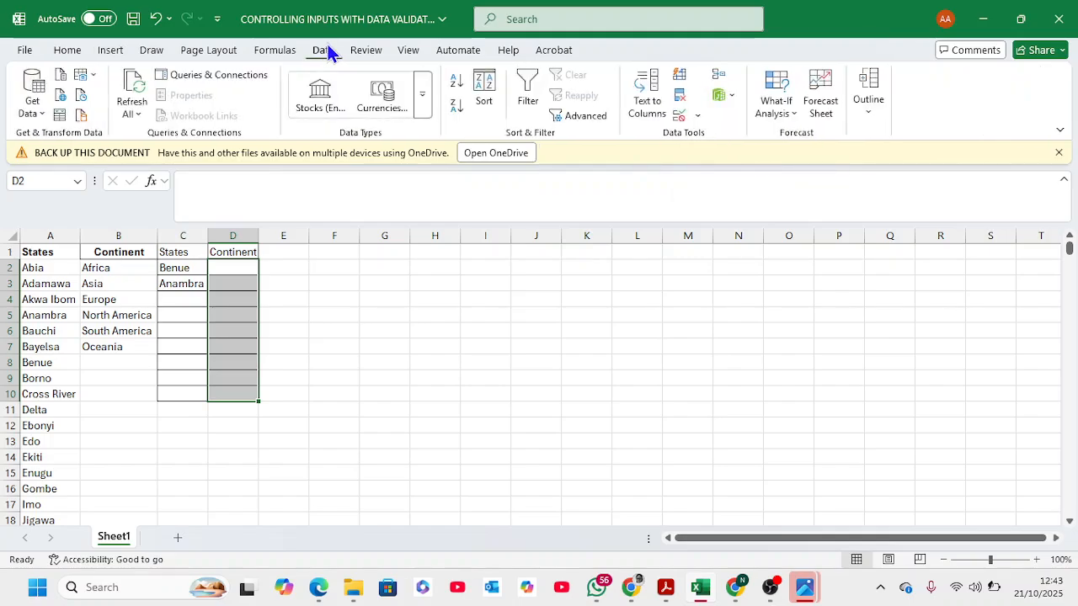
left_click(677, 115)
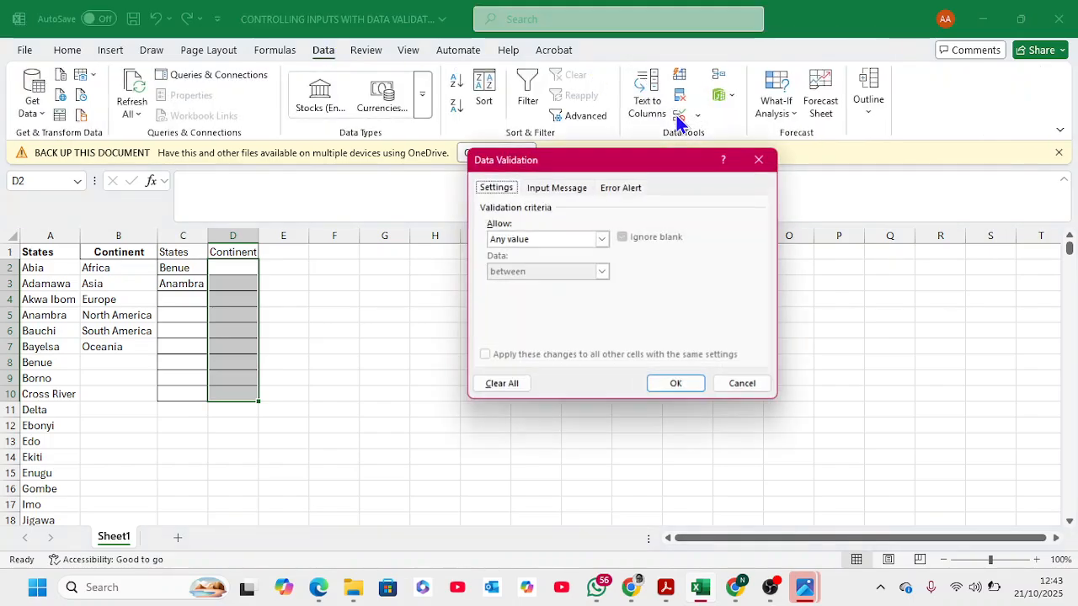
left_click(601, 240)
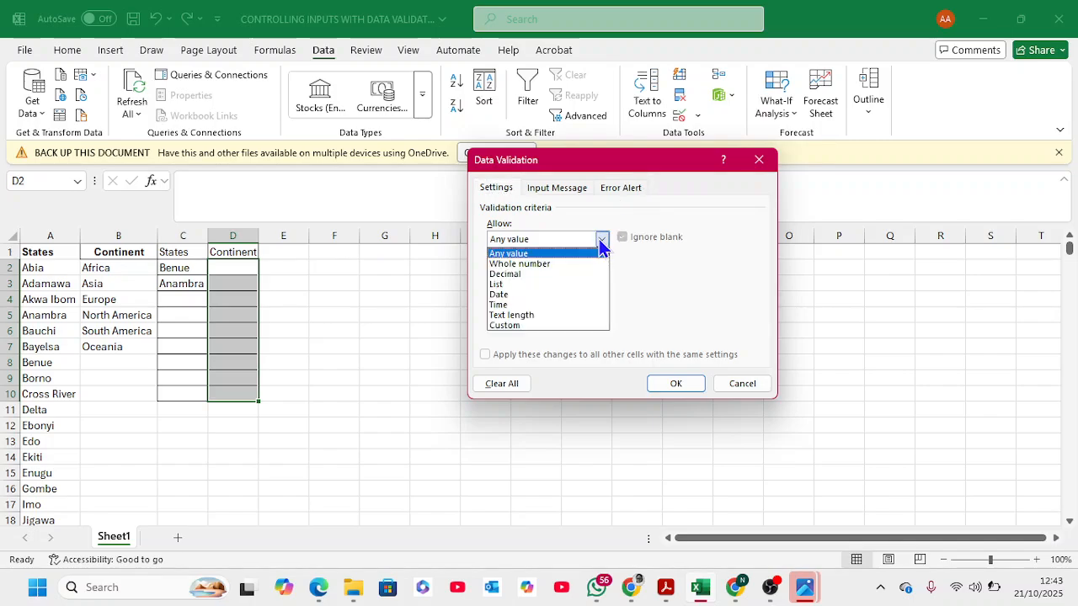
left_click(555, 287)
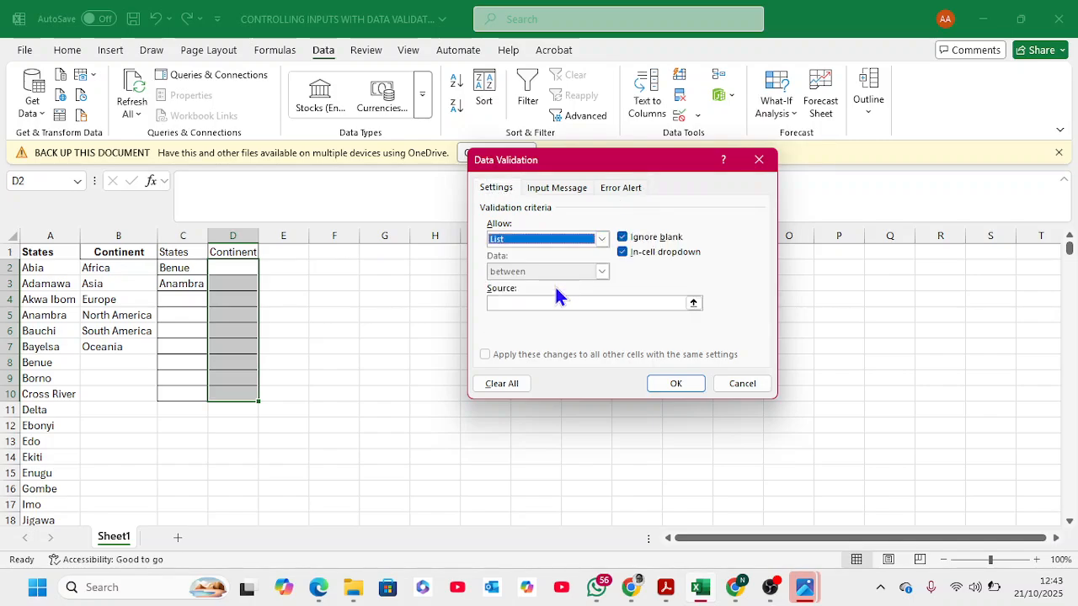
left_click(694, 305)
left_click(694, 304)
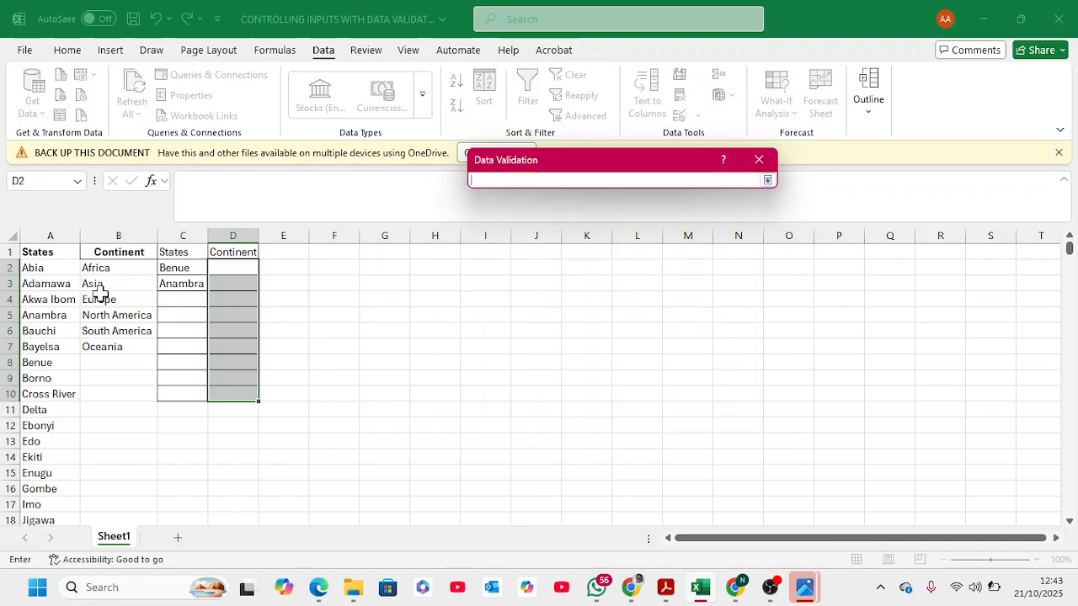
left_click_drag(105, 273, 108, 346)
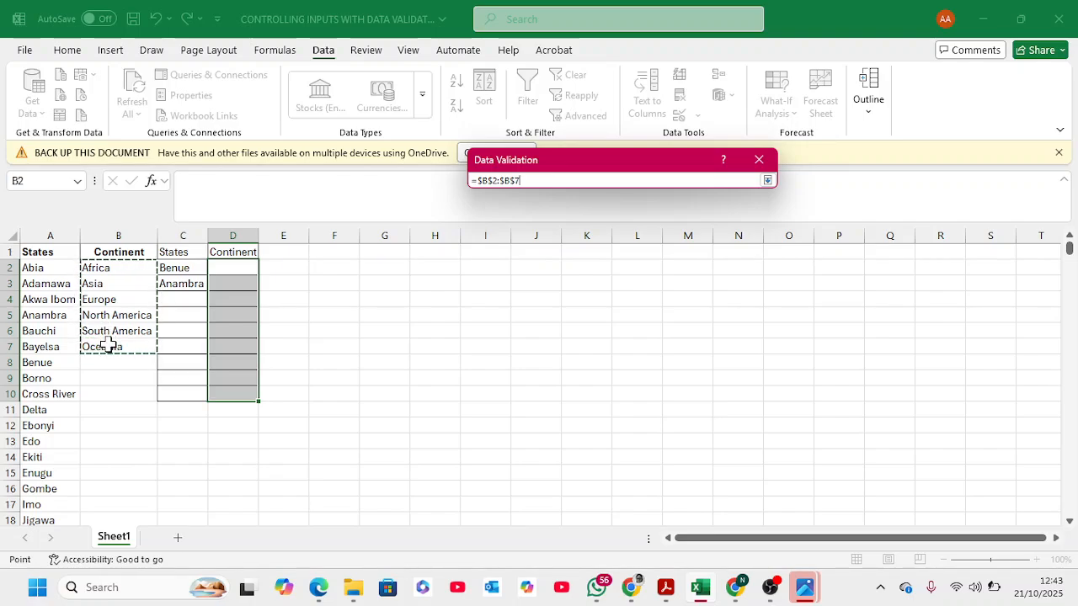
key("Return")
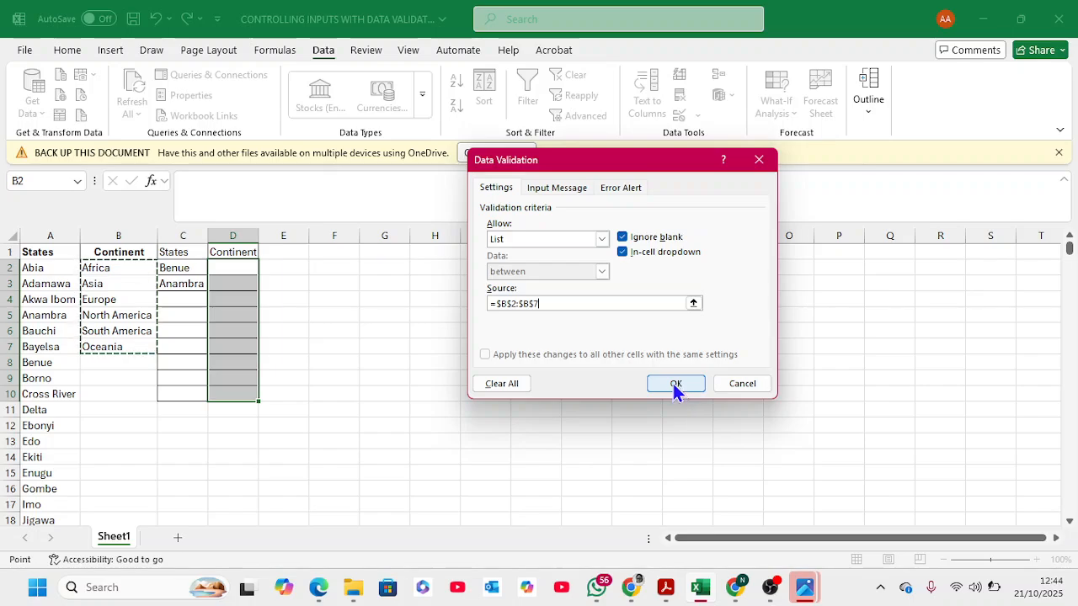
Give the validation an input message with the title Continent and the text "select your continent".
left_click(542, 188)
left_click(525, 258)
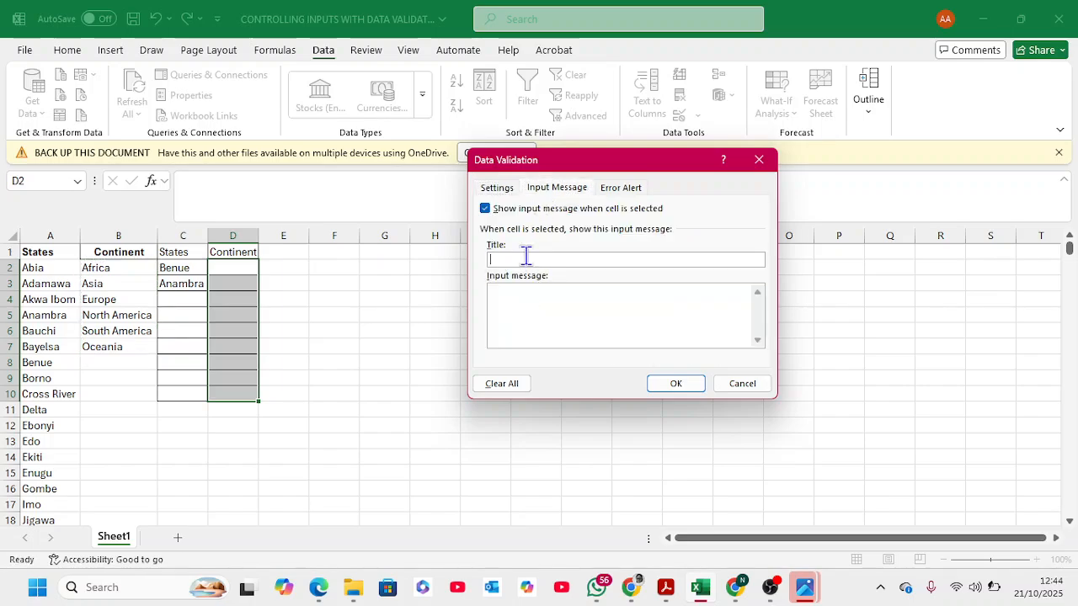
type("Con")
type("tine")
type("nt")
type("selec")
type("t ")
type("your co")
type("ntin")
type("ent")
Add a Stop error alert titled Error with the message "Select from the drop down" and apply the validation.
left_click(634, 192)
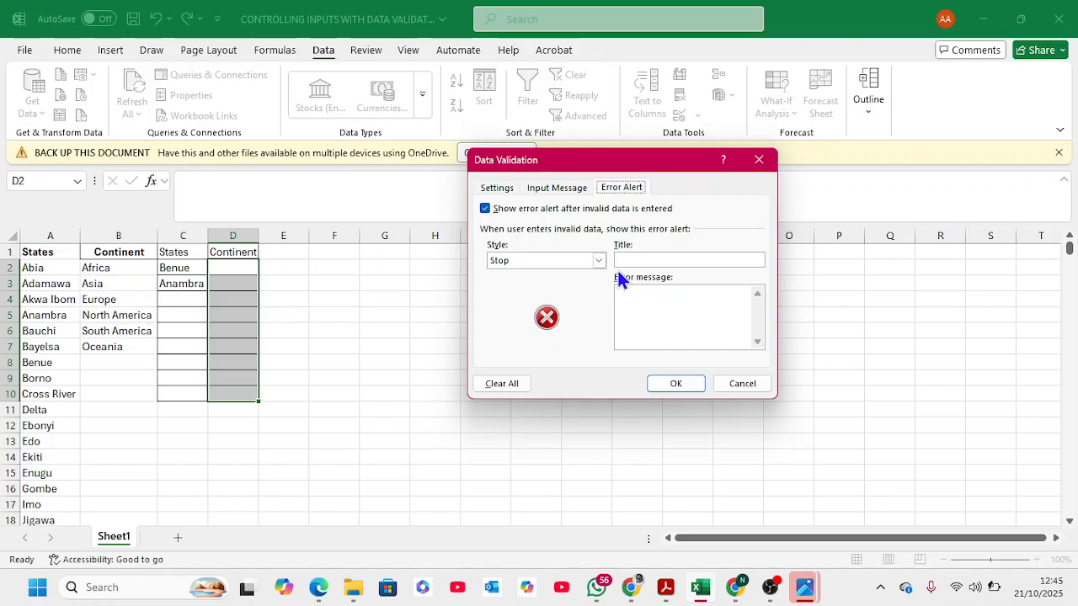
left_click(639, 258)
type("Error")
left_click(640, 307)
type("Select")
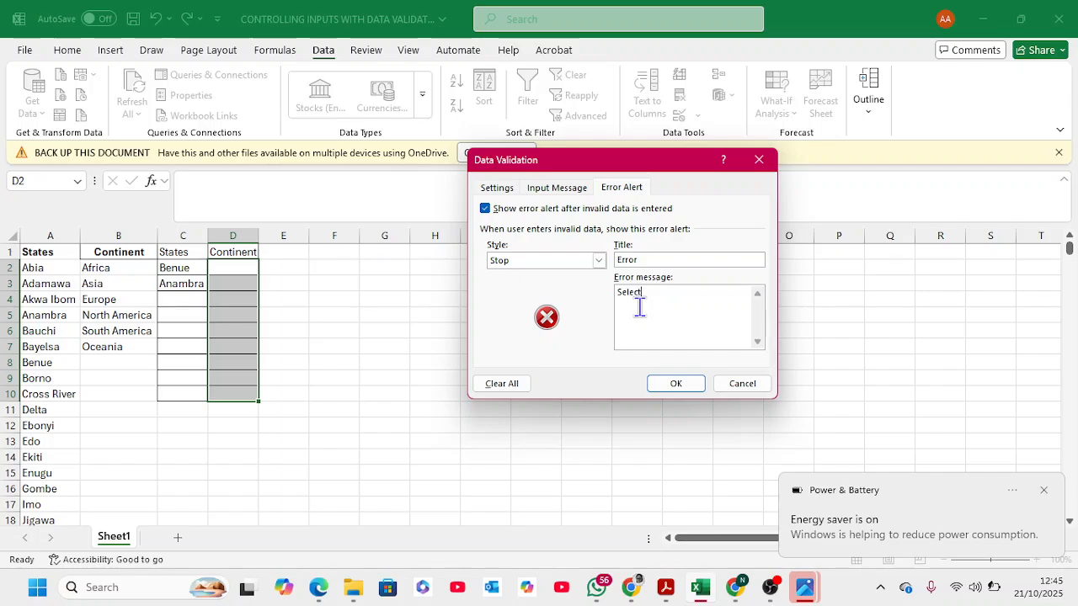
type(" from the drop down")
left_click(599, 261)
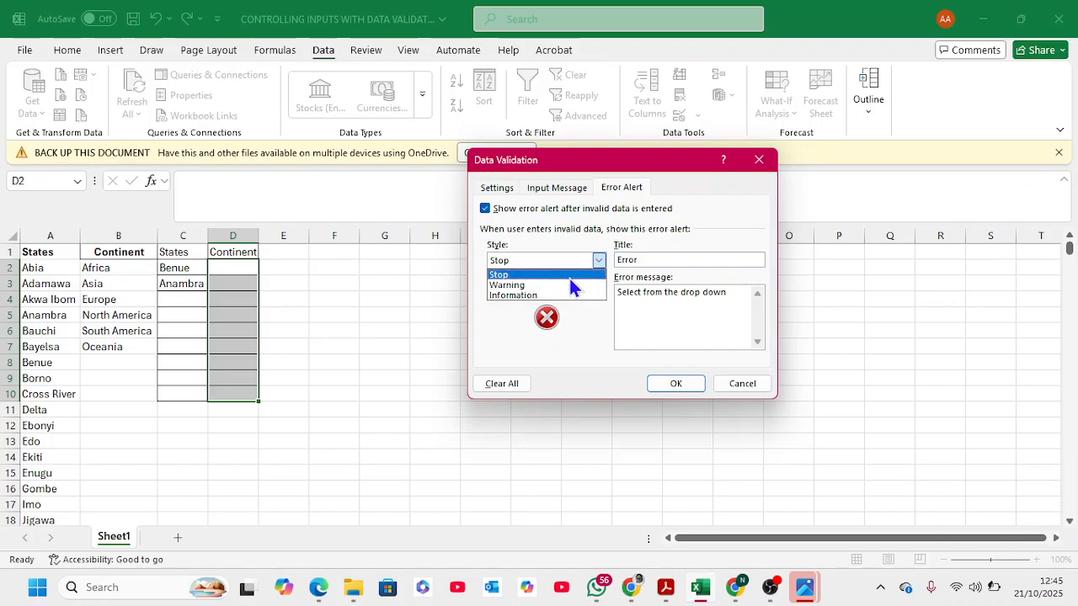
left_click(569, 275)
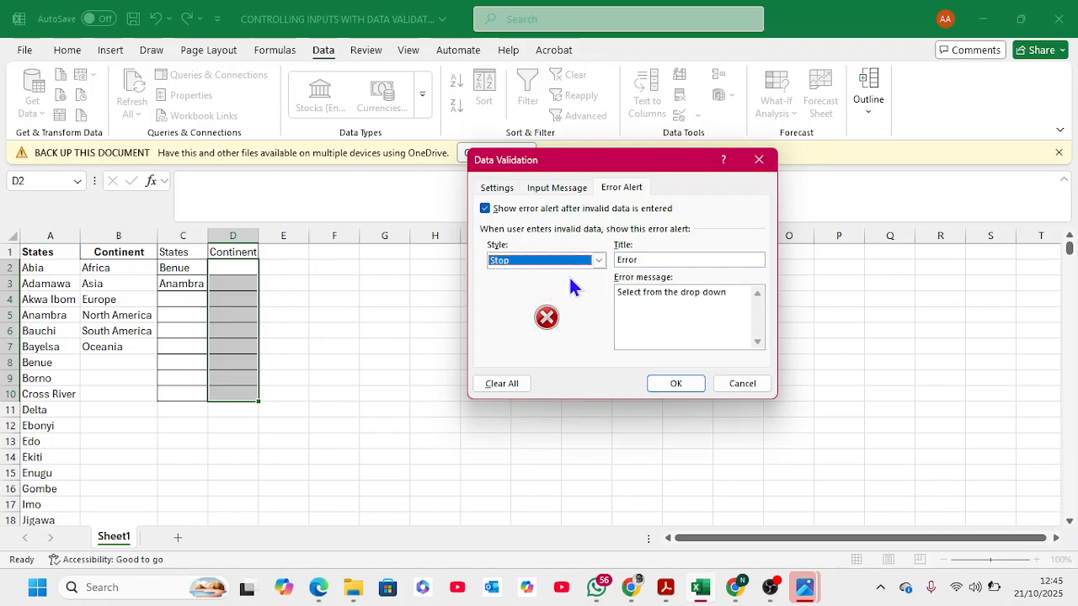
left_click(677, 385)
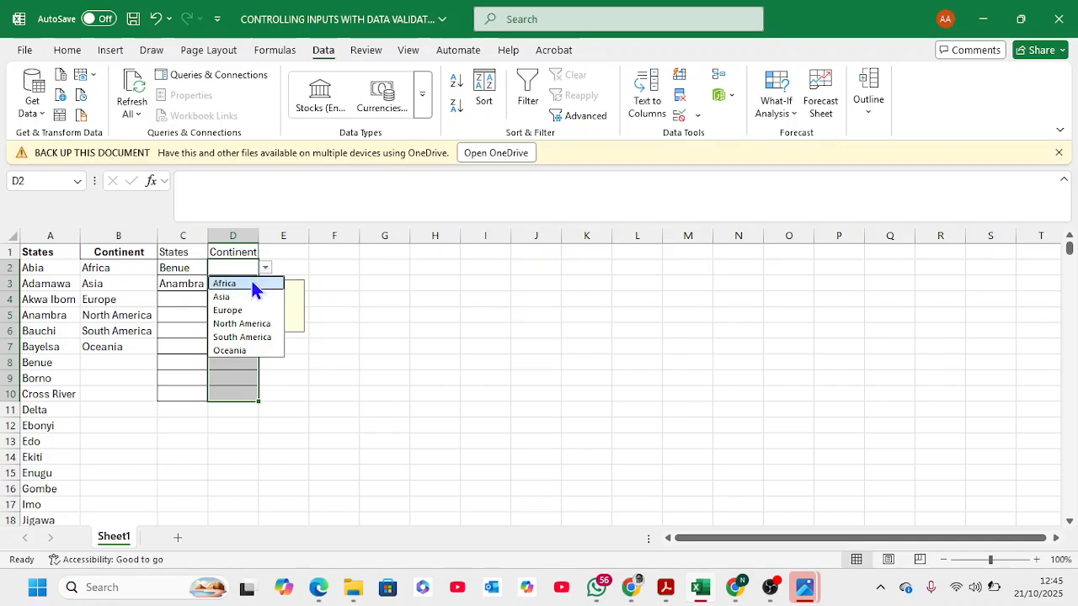
Choose Africa from the in-cell dropdown list in D2 and move on to cell D3.
left_click(252, 283)
left_click(230, 279)
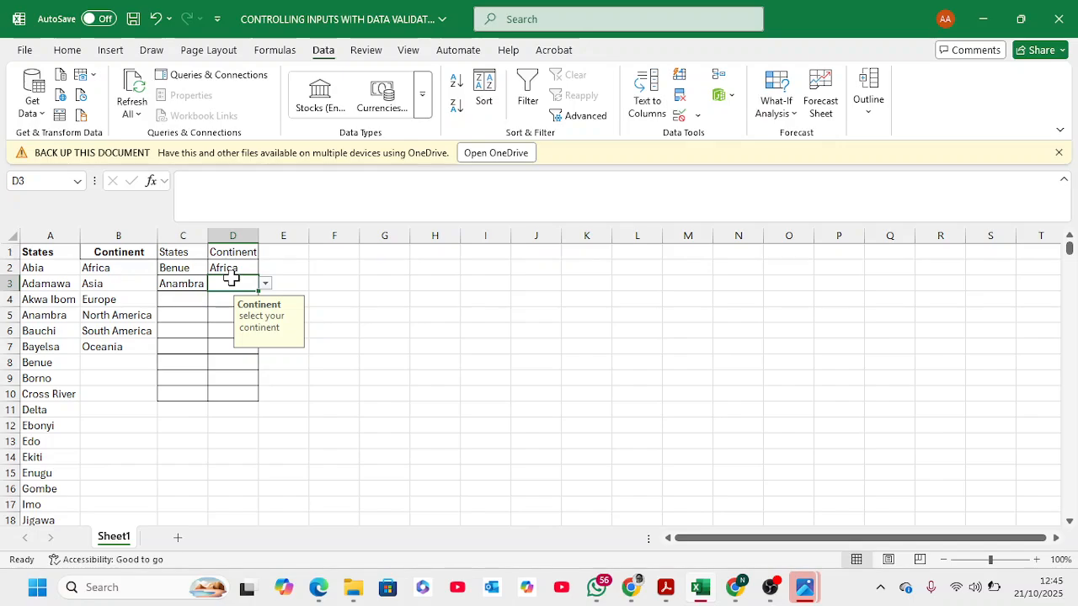
Test the continent validation by trying to enter Nigeria in cell D3, and dismiss the alert.
type("Ni")
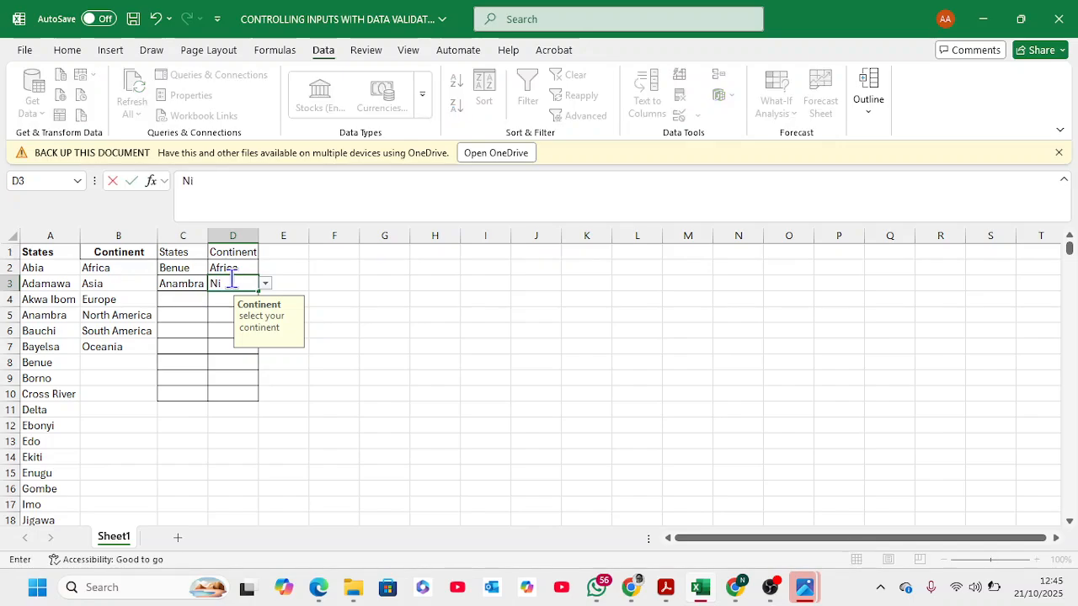
type("geria")
key("Return")
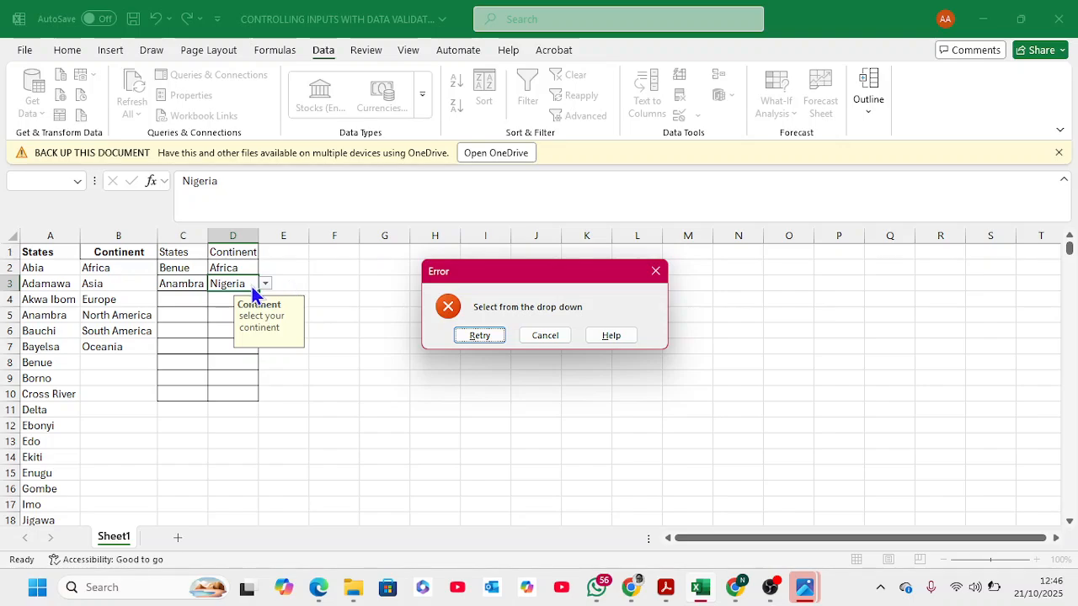
key("Return")
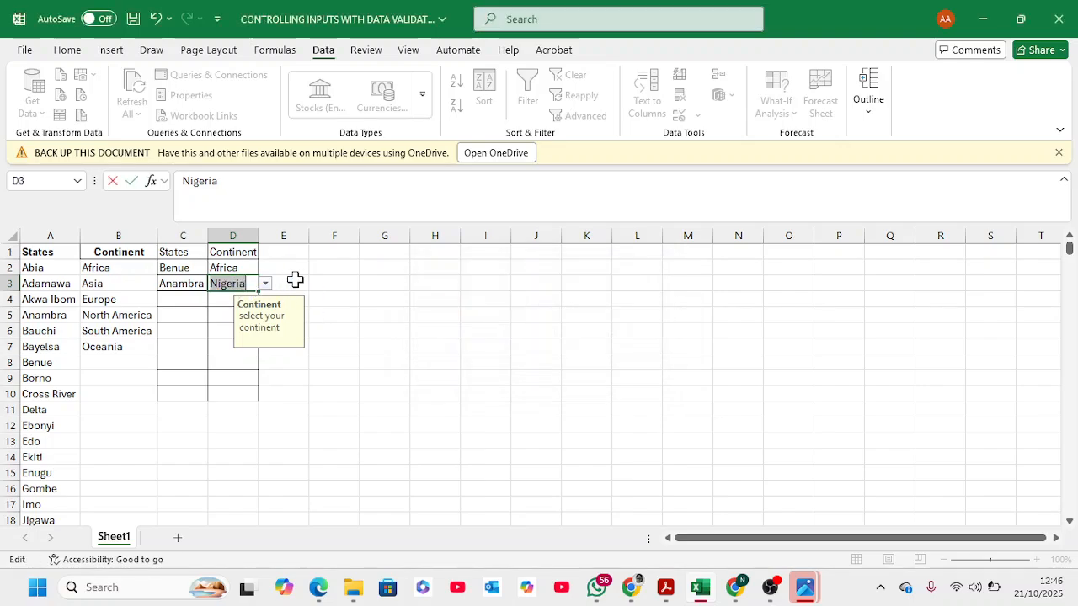
left_click(177, 281)
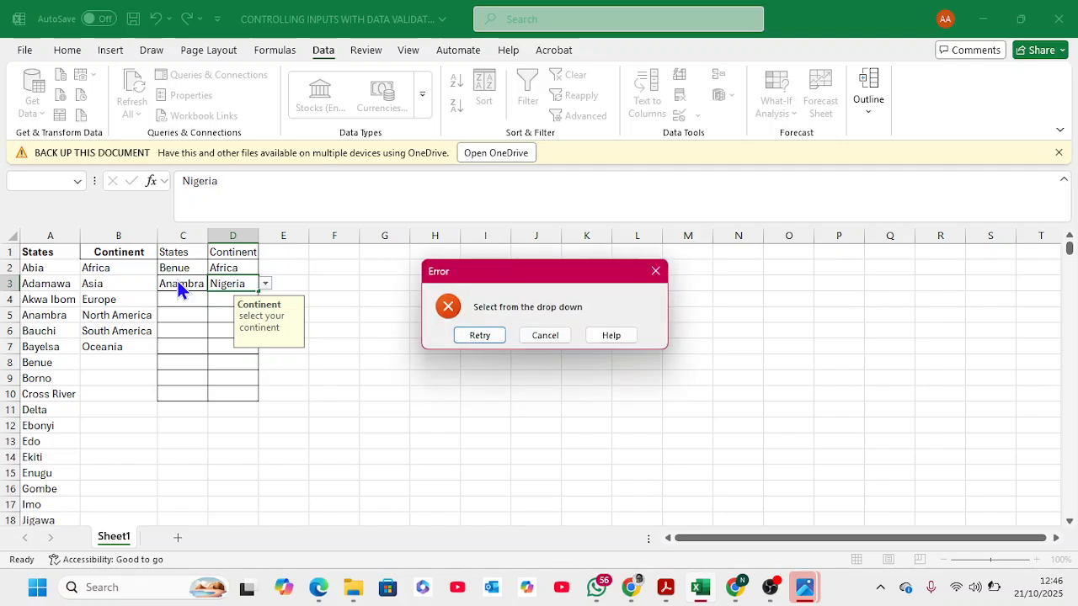
left_click(656, 271)
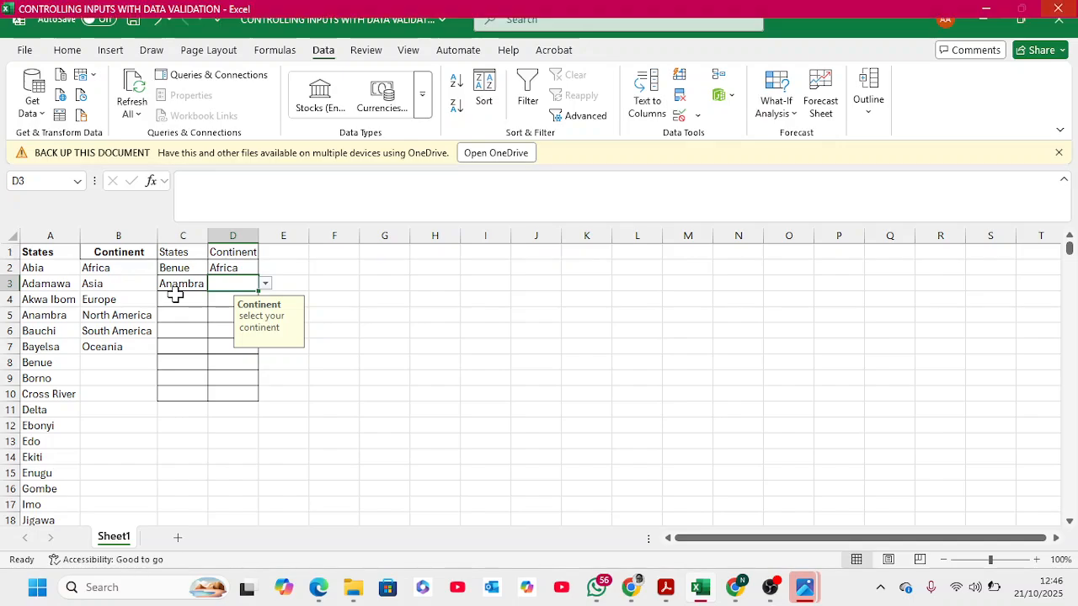
Test the states validation by trying to enter Nigeria in cell C4, and dismiss the alert.
left_click(174, 296)
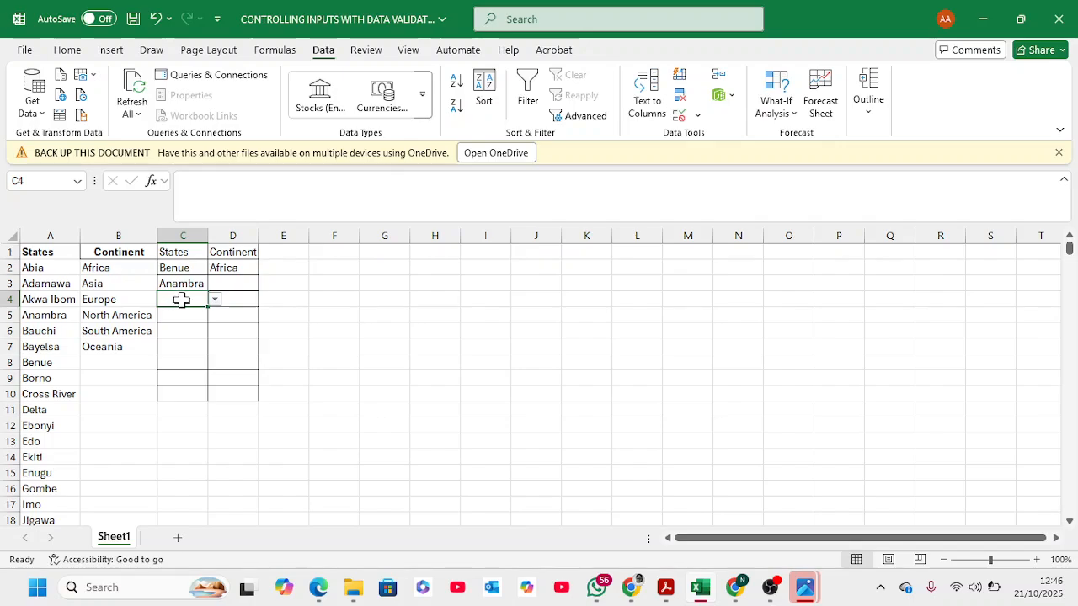
type("Nig")
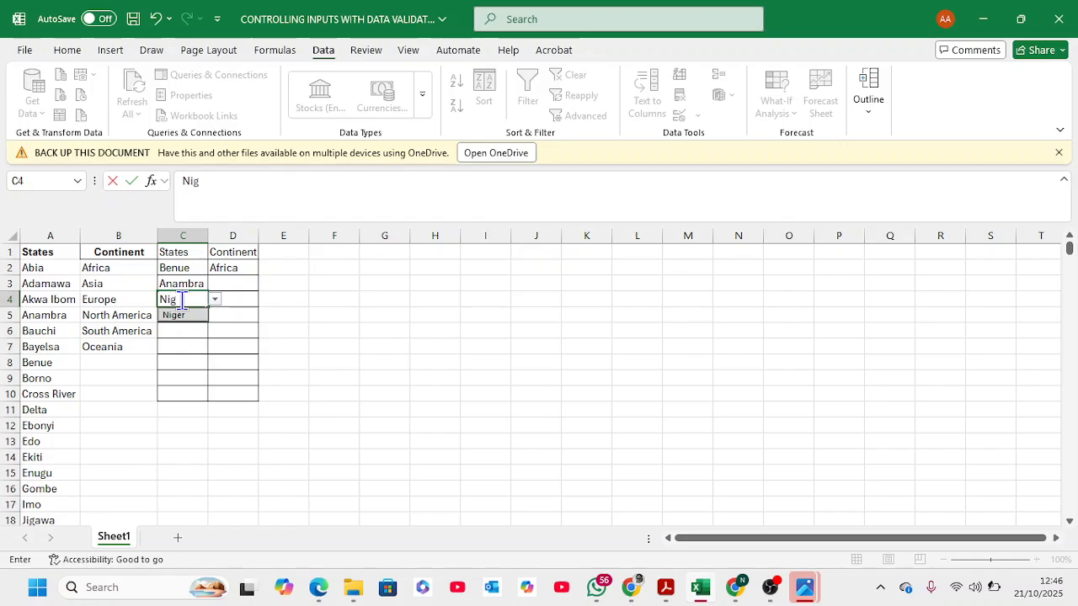
type("eria")
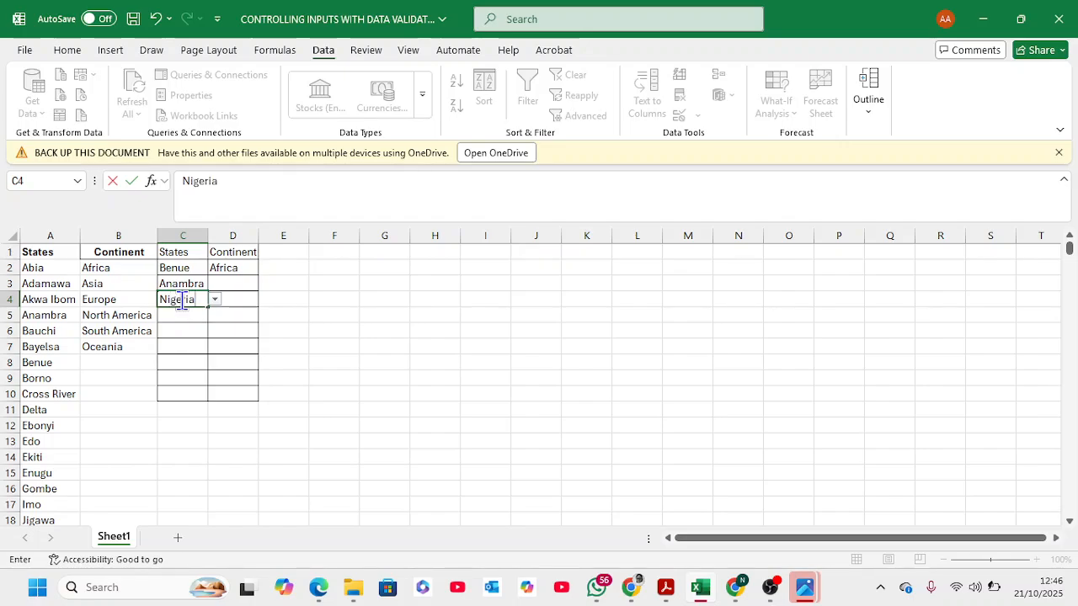
key("Return")
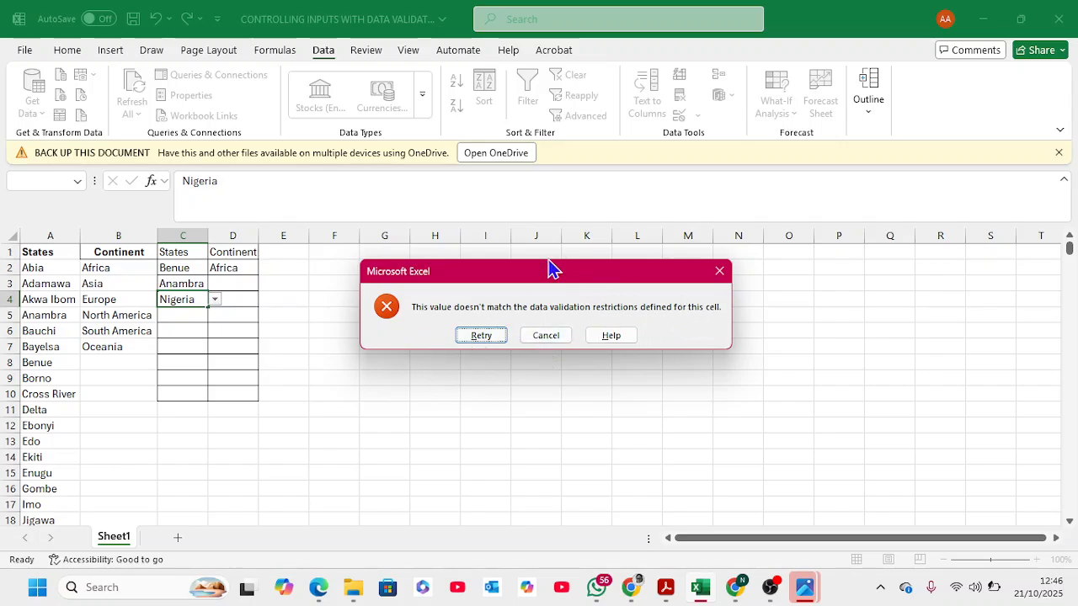
left_click(716, 275)
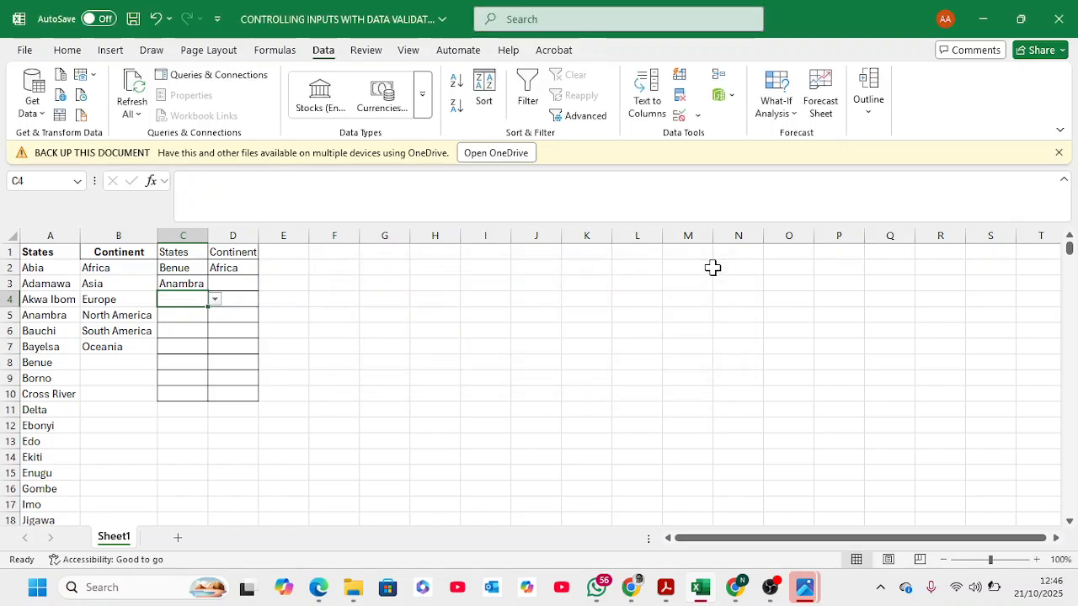
Enter the header Age in cell E1, next to the Continent header.
left_click(283, 253)
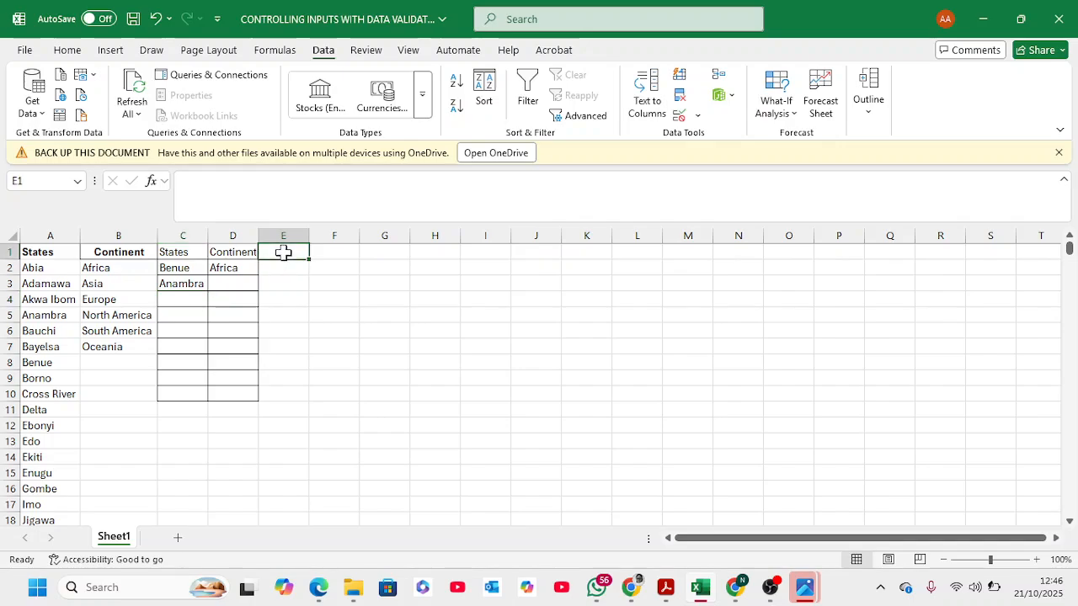
type("Age")
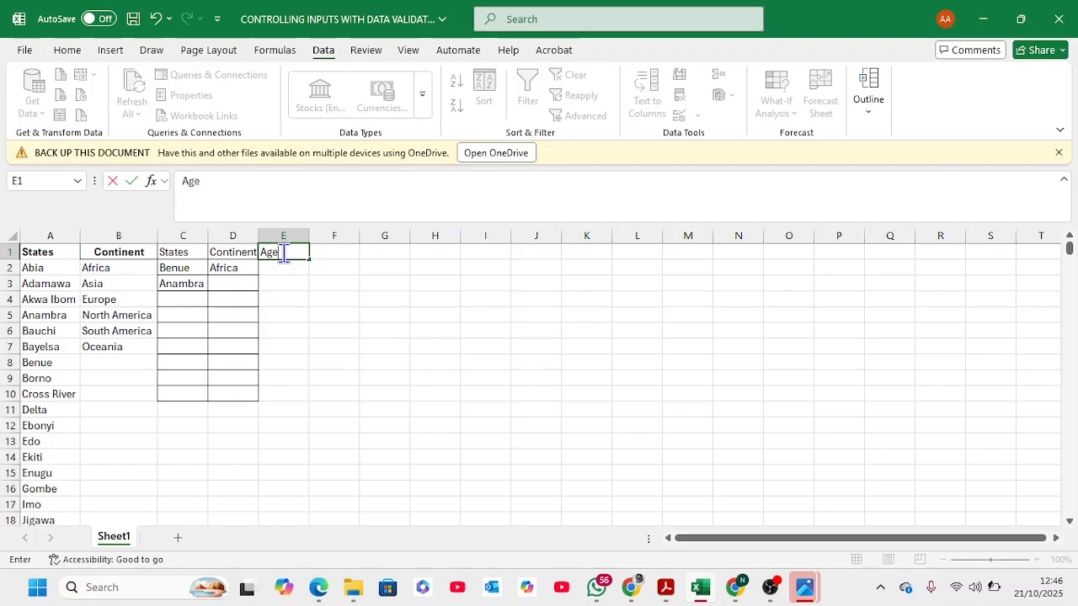
key("Return")
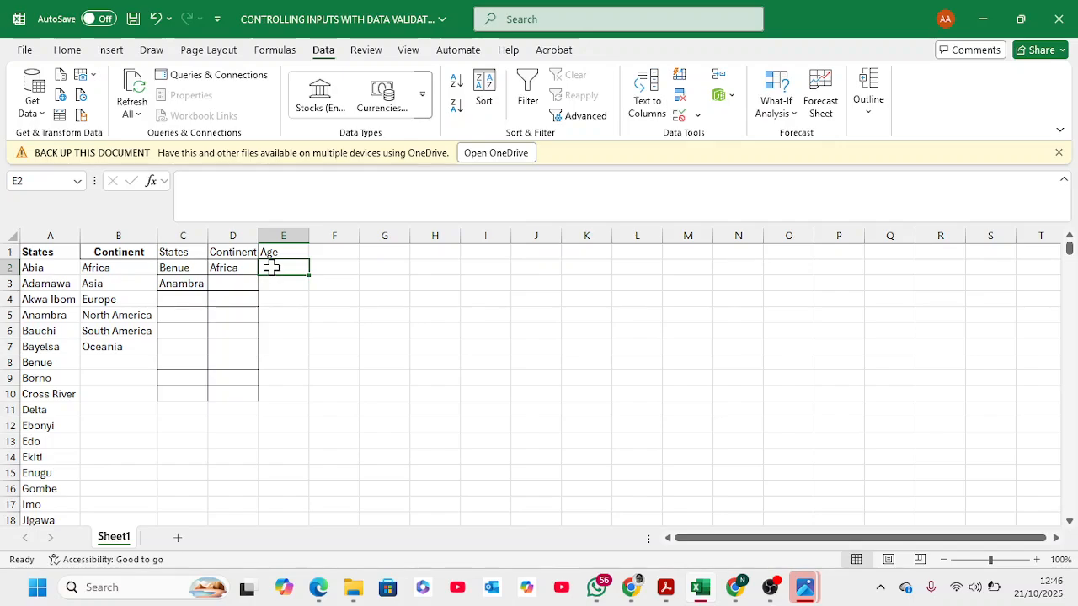
Restrict cells E2 to E10 under the Age header to whole numbers between 20 and 50 with Data Validation.
left_click_drag(273, 268, 285, 388)
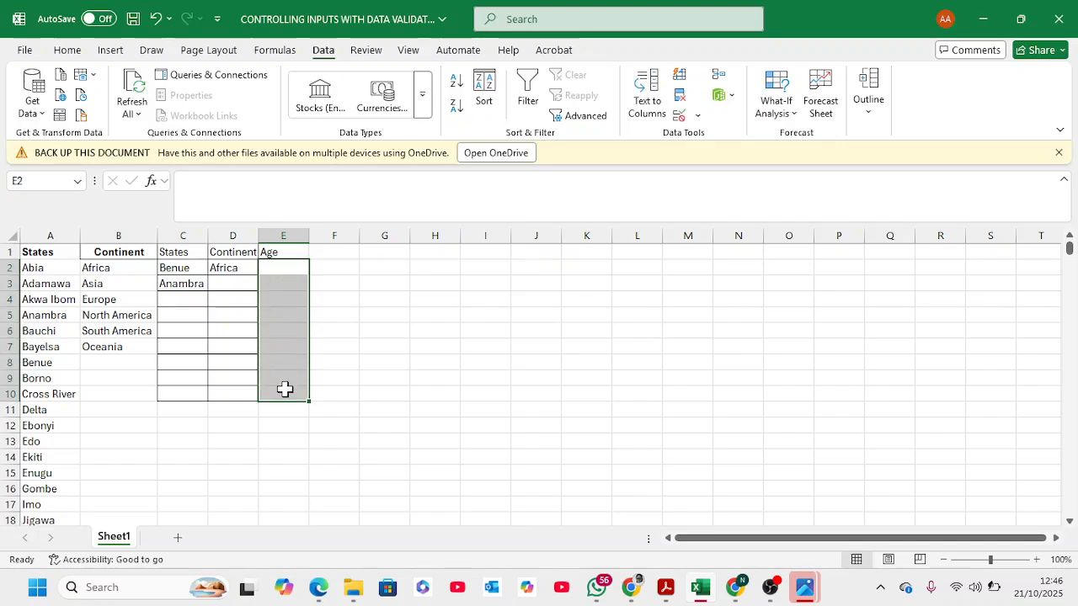
left_click(679, 112)
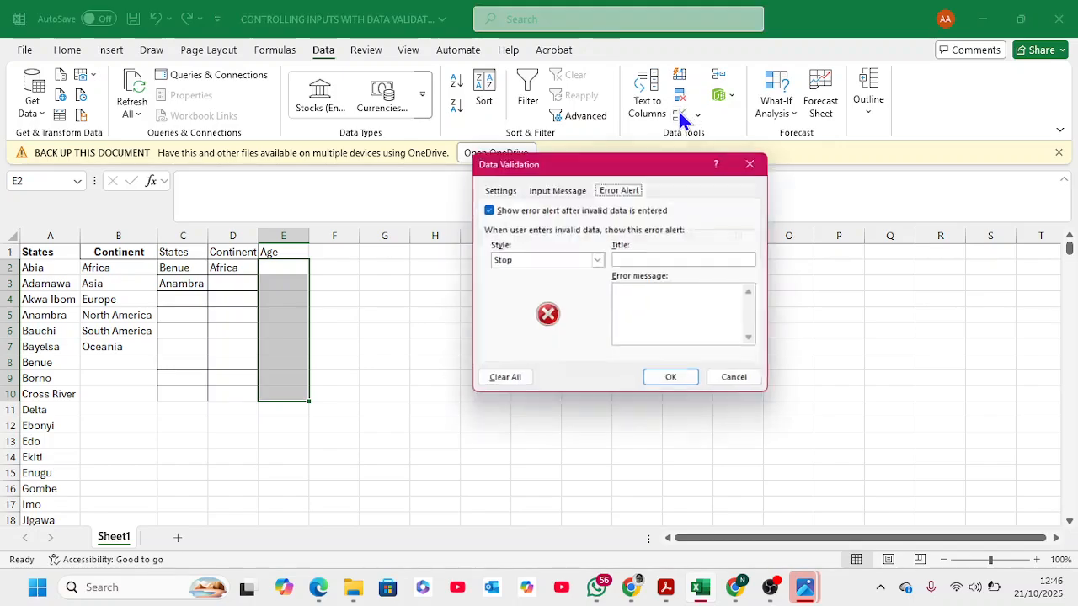
left_click(512, 189)
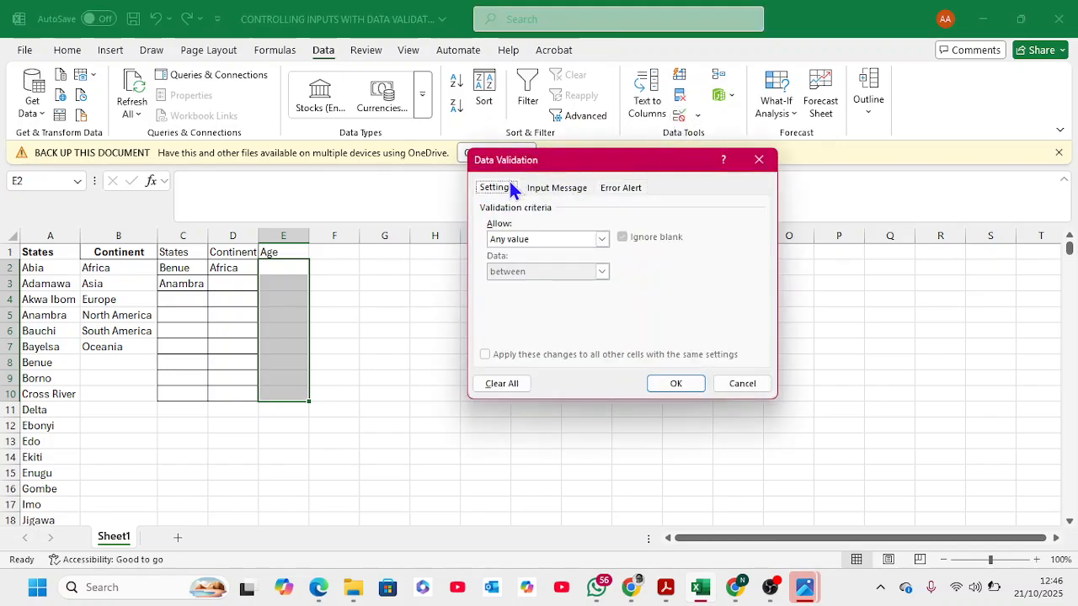
left_click(603, 239)
left_click(593, 264)
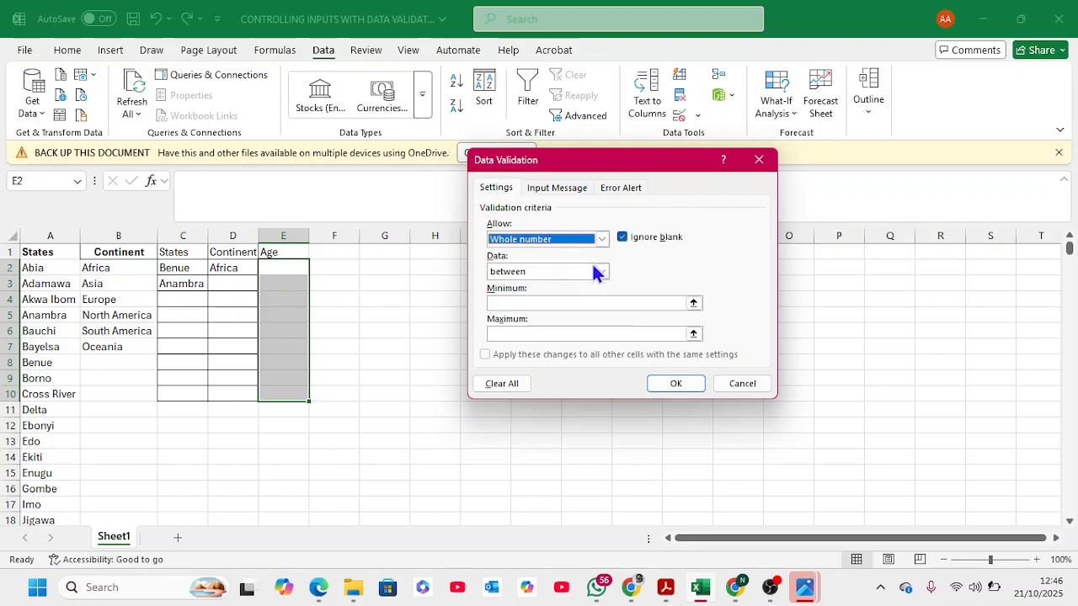
left_click(587, 302)
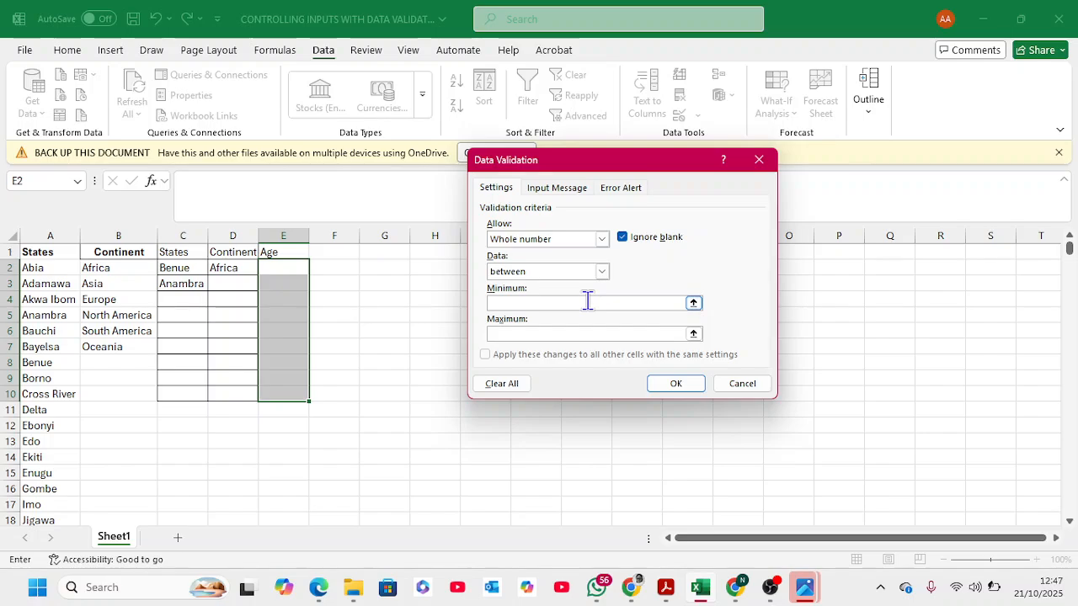
type("20")
type("50")
left_click(677, 384)
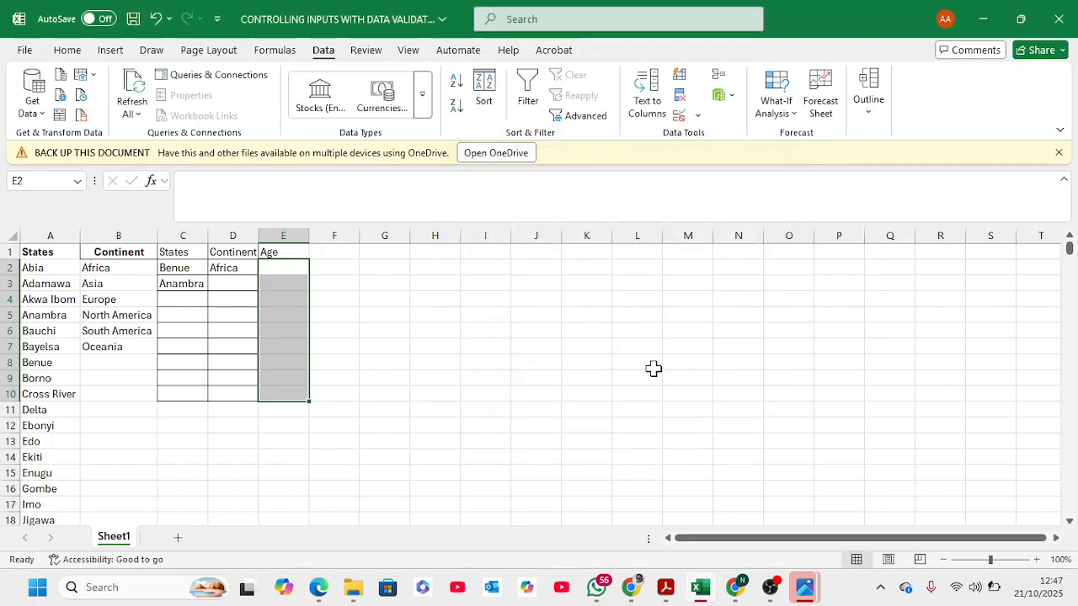
Test the age validation by entering 20 in cell E2 and trying 70 in cell E3, and dismiss the alert.
left_click(292, 271)
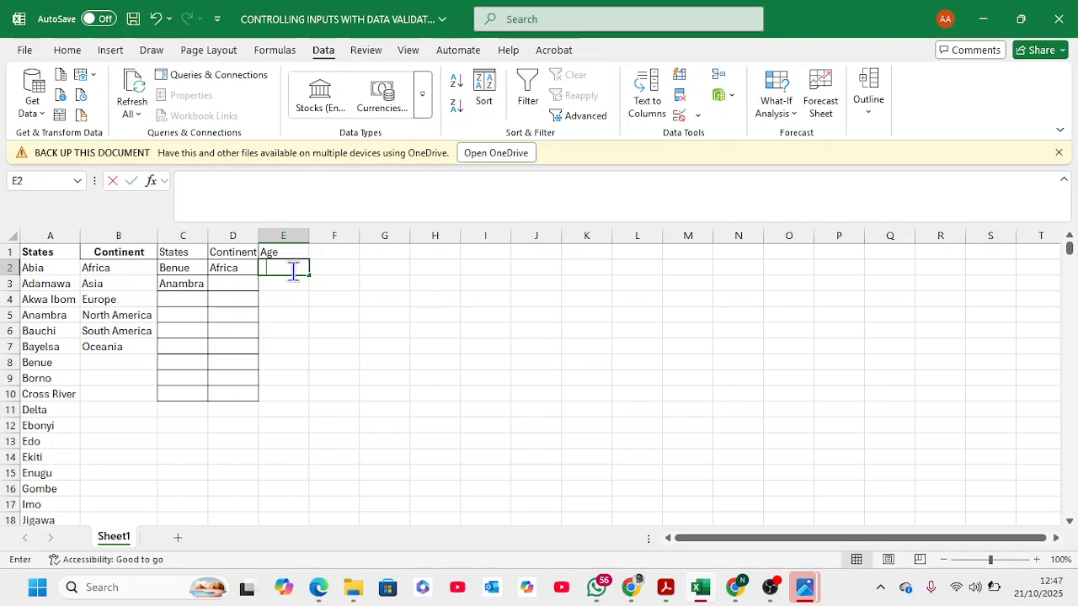
type("20")
key("Return")
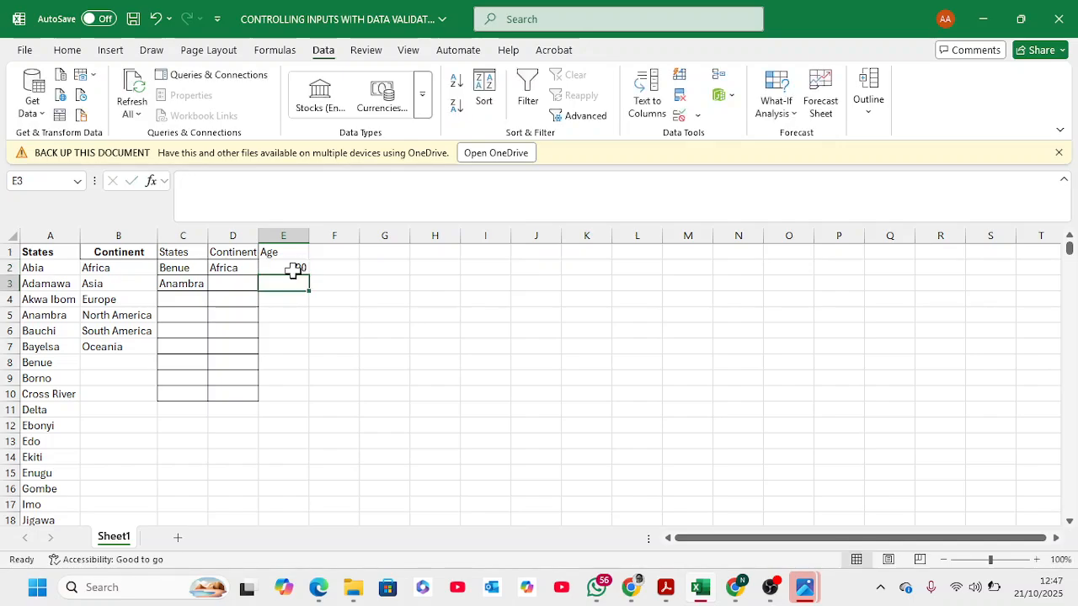
type("70")
key("Return")
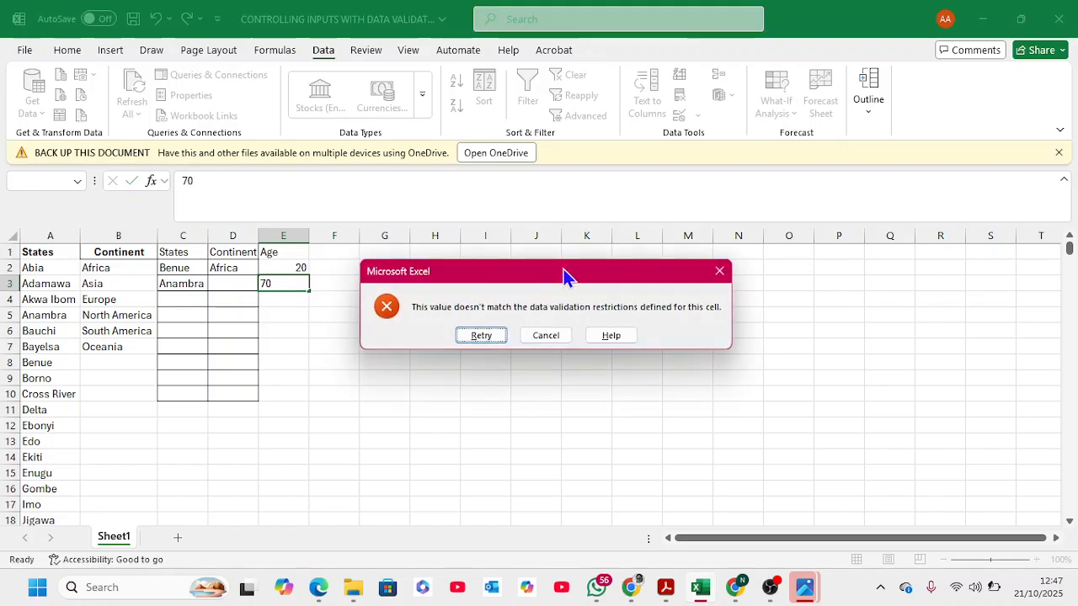
left_click(720, 271)
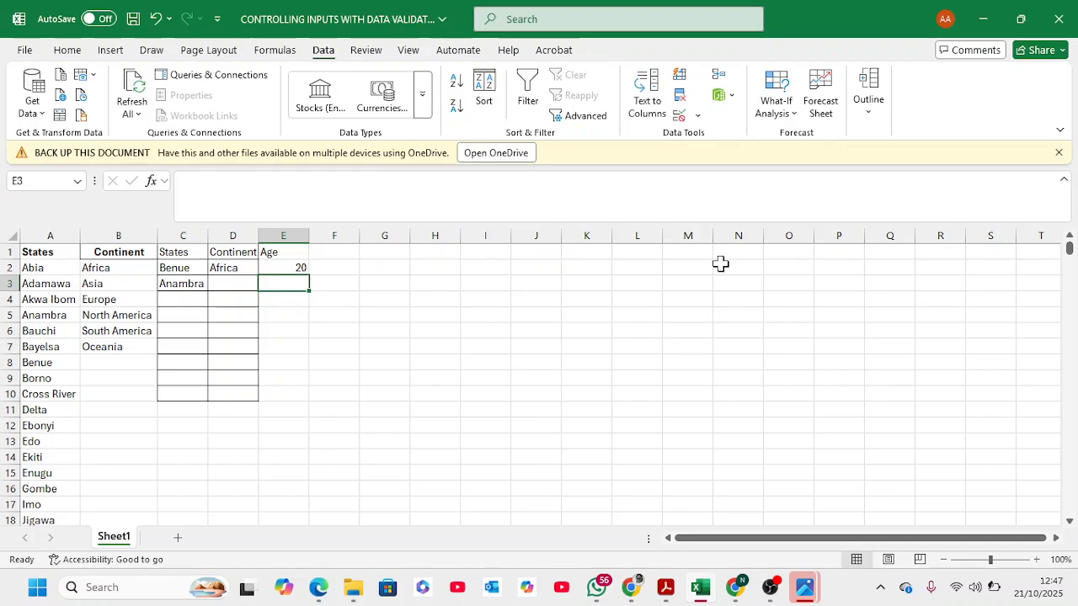
left_click(699, 115)
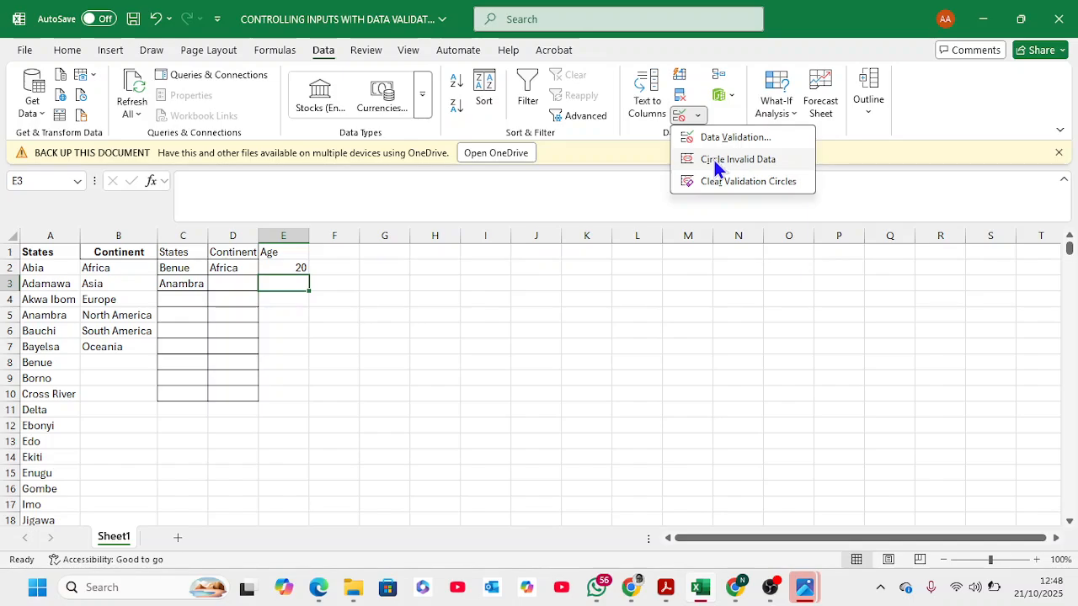
left_click(769, 587)
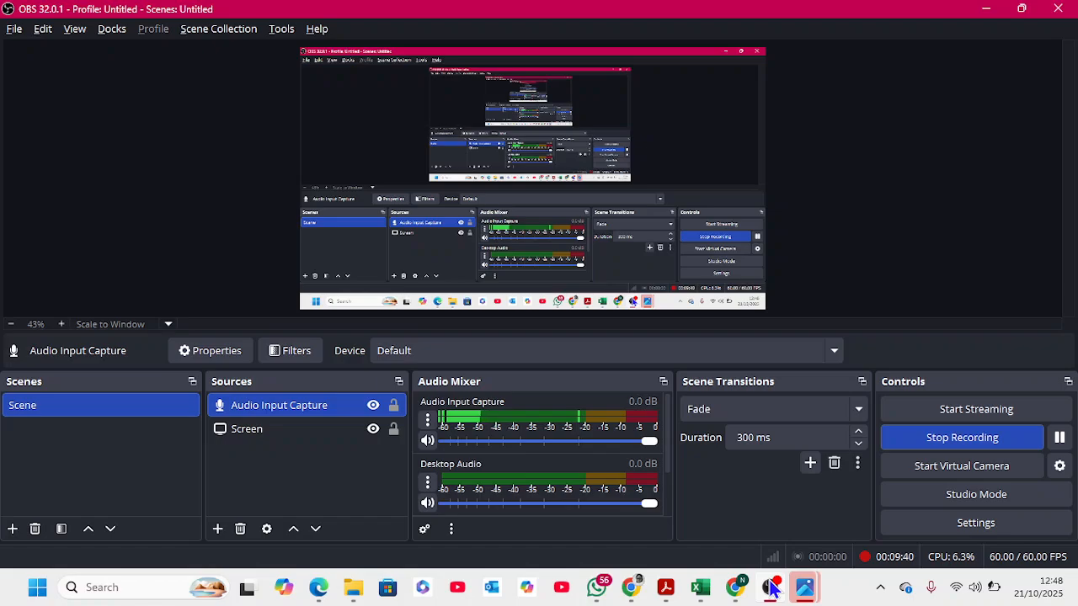